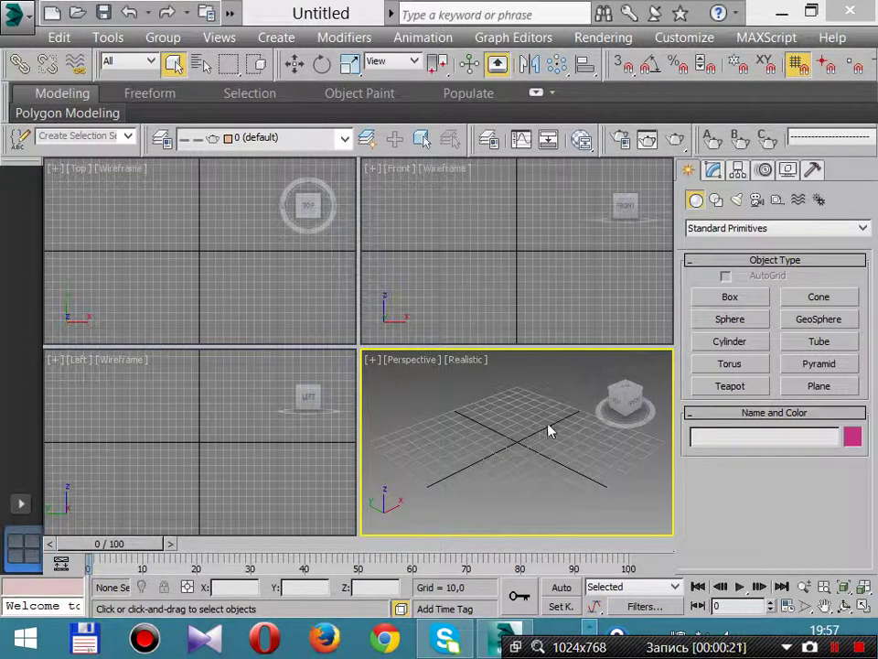
- Maximize the Perspective viewport and switch the geometry creation category to AEC Extended
middle_drag(548, 425, 544, 429)
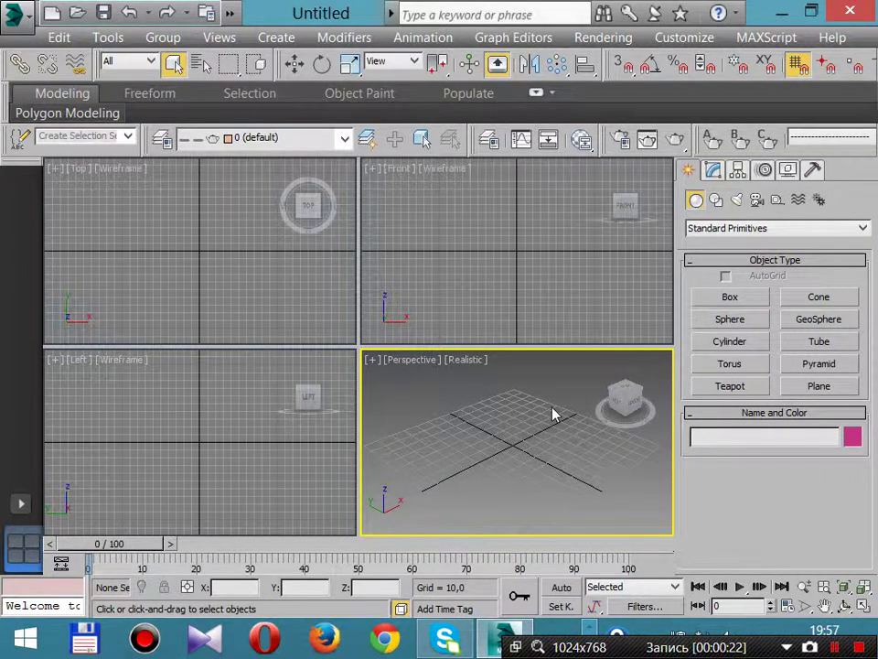
key(alt+w)
scroll(360, 386, up, 3)
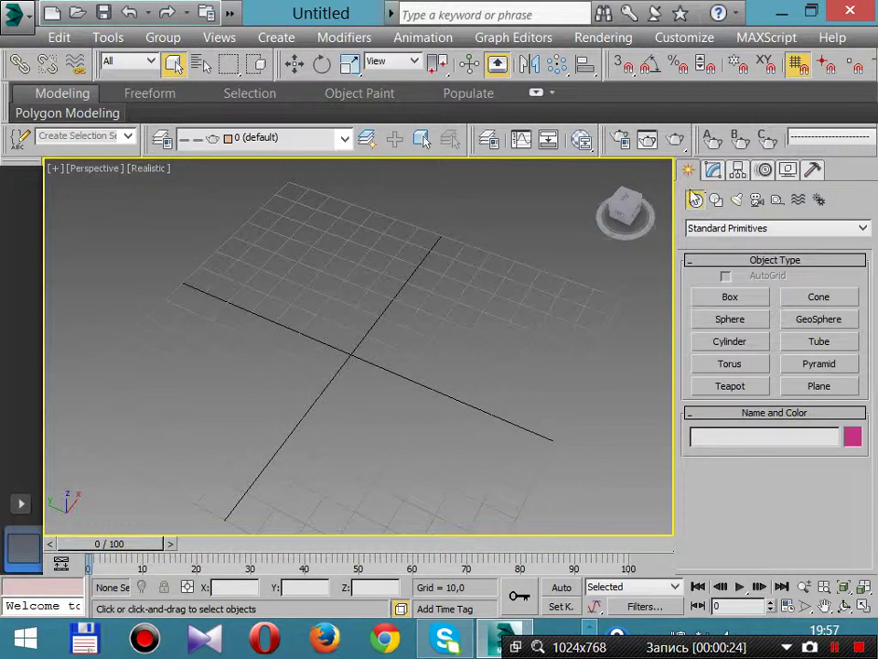
click(715, 231)
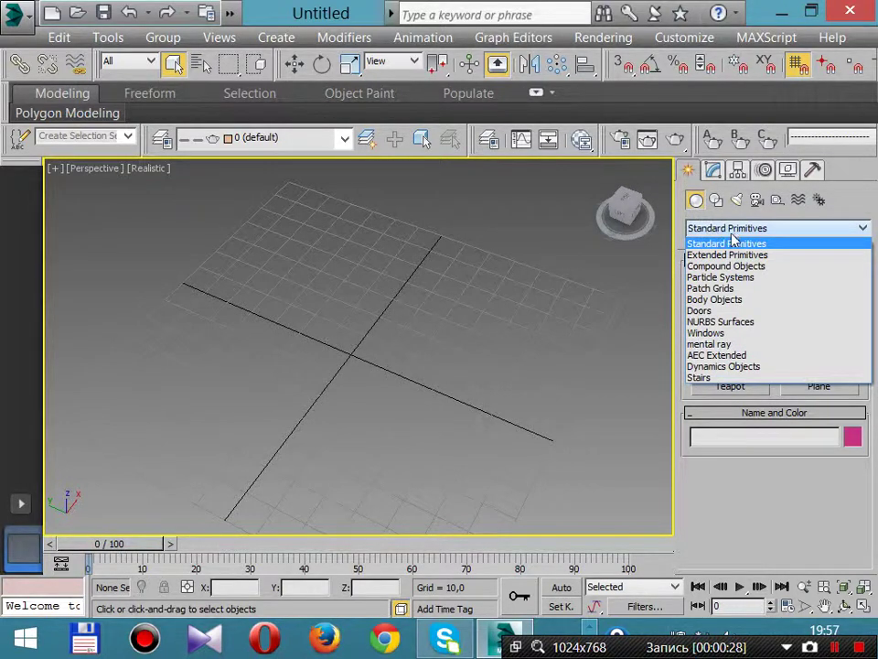
click(737, 357)
scroll(494, 357, down, 6)
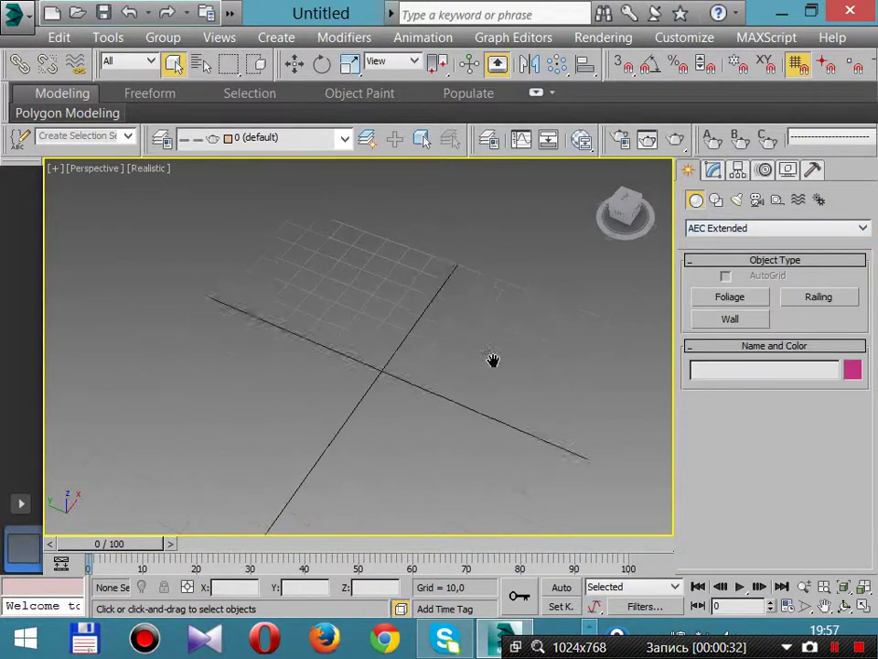
- Place a Banyan tree on the grid near the origin with the Foliage tool
click(697, 300)
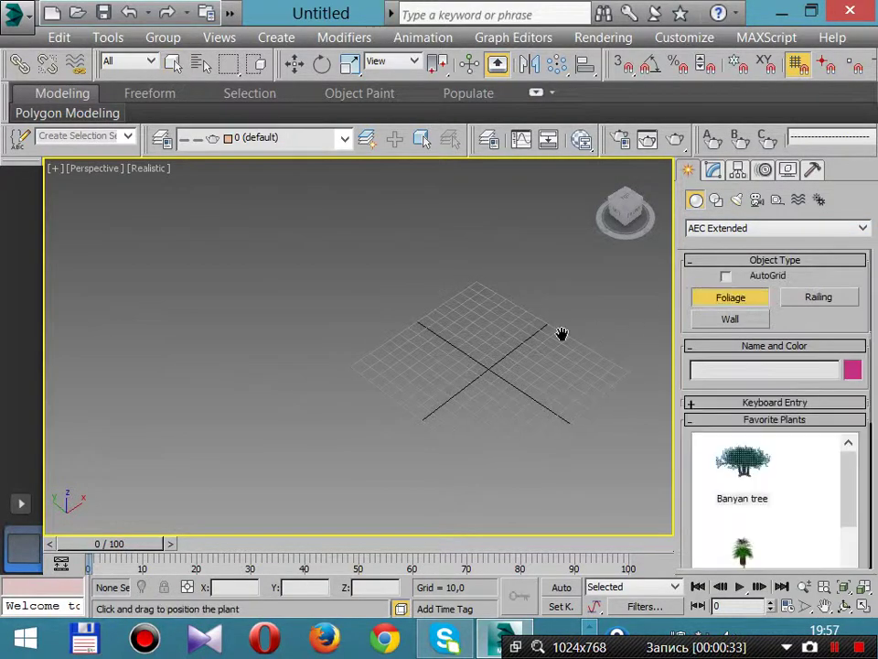
click(441, 365)
scroll(441, 365, down, 8)
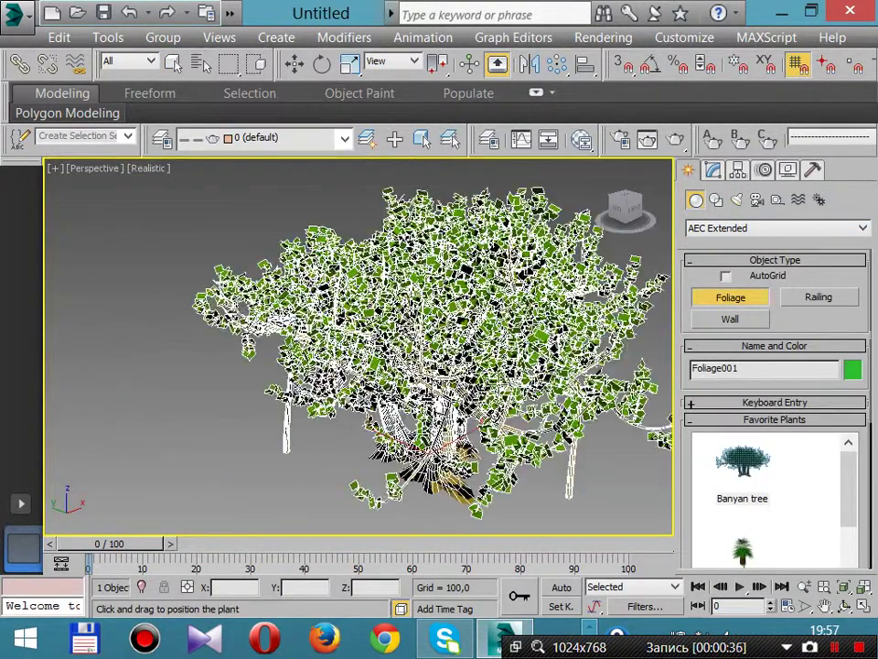
click(174, 63)
middle_drag(536, 408, 454, 422)
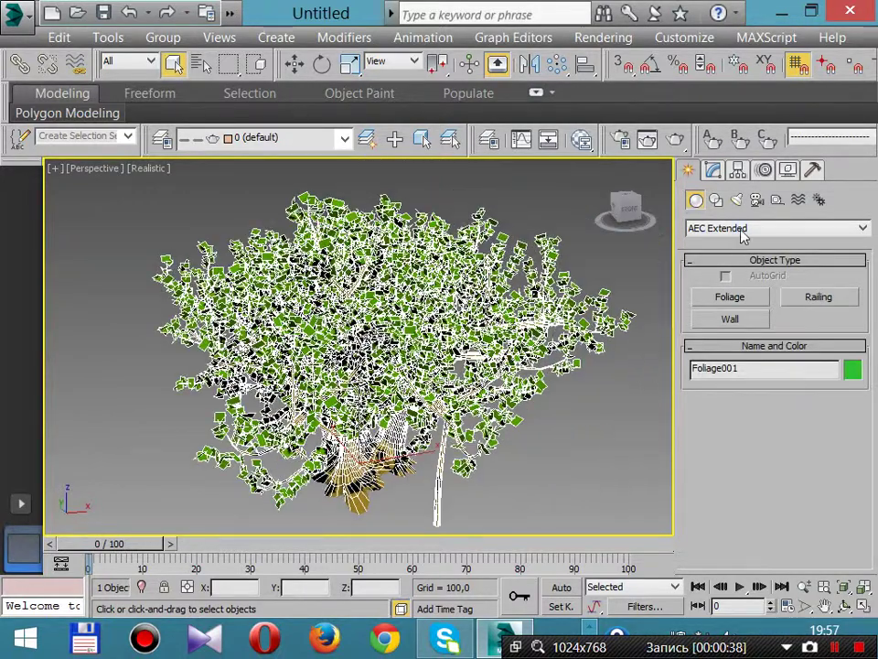
- Look at the Foliage tool's favorite plants and examine the placed tree from different angles
click(730, 298)
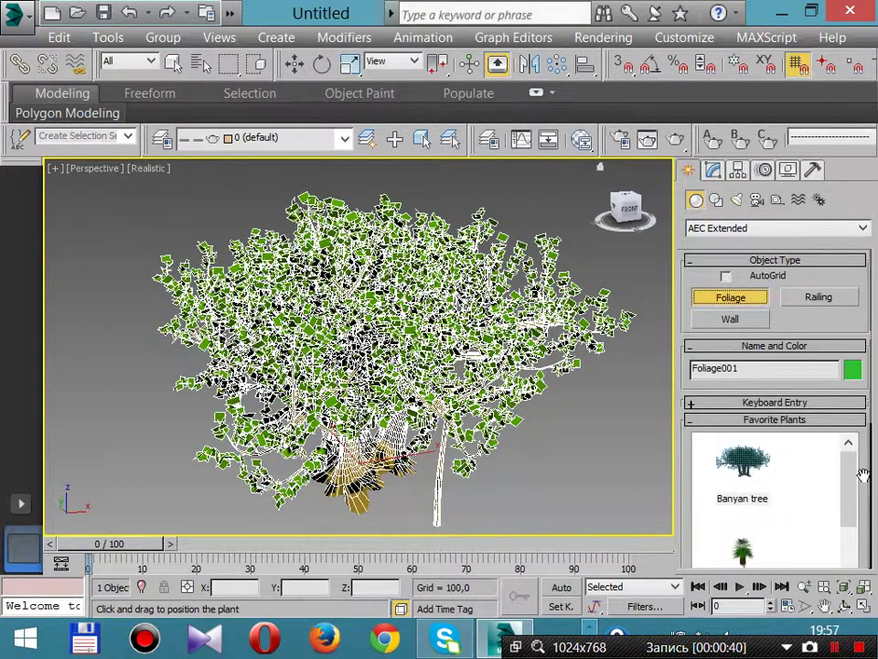
drag(862, 475, 865, 450)
middle_drag(526, 336, 410, 330)
alt+middle_drag(410, 329, 413, 232)
right_click(538, 280)
alt+middle_drag(539, 281, 503, 378)
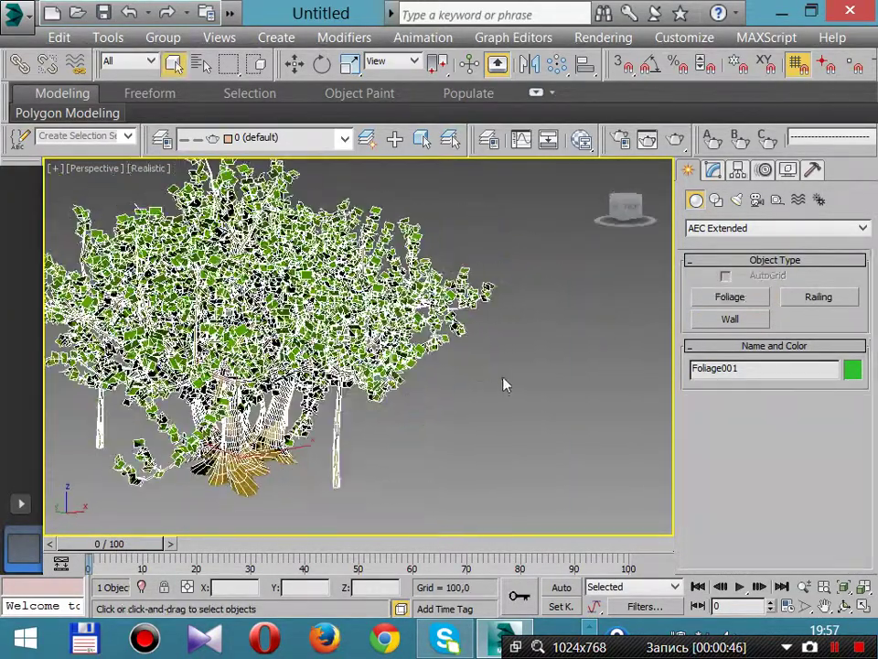
middle_drag(393, 280, 428, 312)
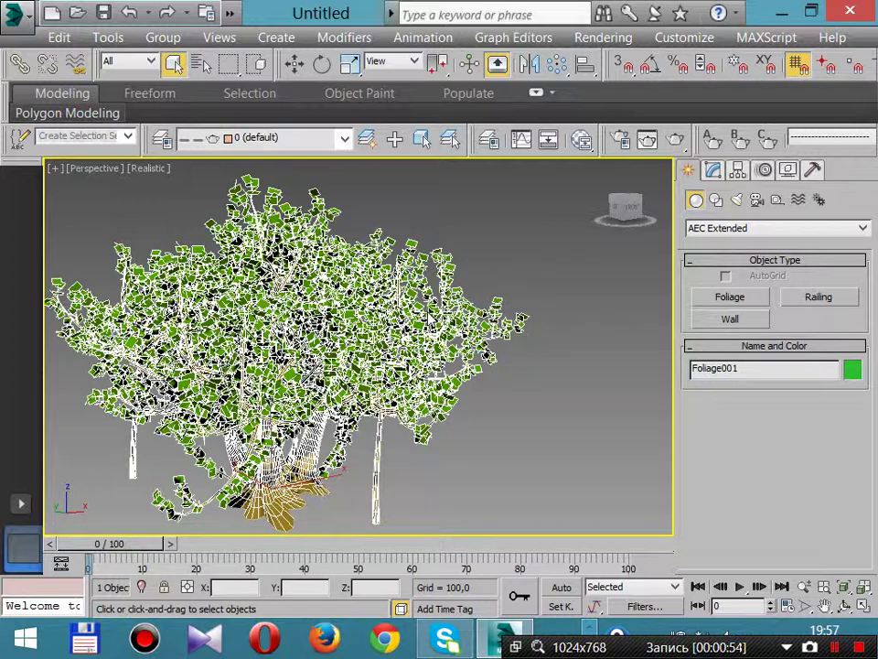
- Create a straight Railing about 1478 units long and about 178 units high beside the tree
click(828, 305)
middle_drag(326, 401, 181, 340)
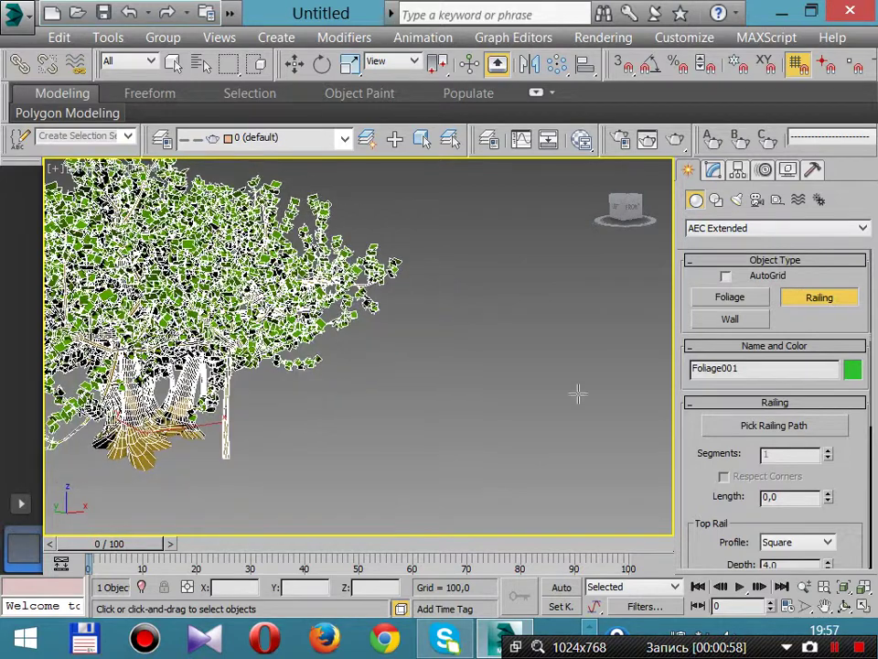
mouse_move(478, 393)
mouse_down()
mouse_move(427, 470)
mouse_move(255, 530)
mouse_up()
click(262, 409)
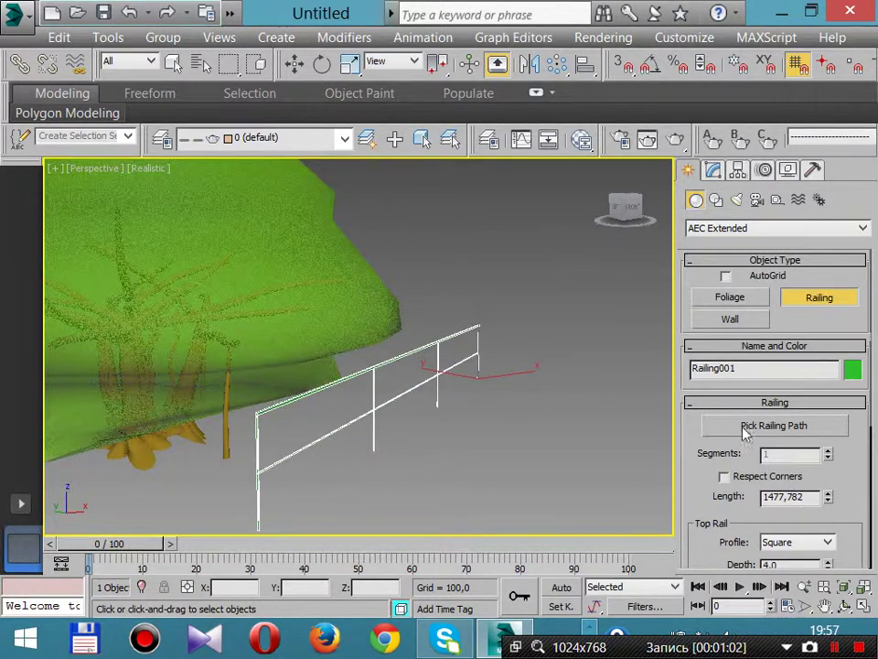
alt+middle_drag(542, 354, 569, 353)
right_click(465, 376)
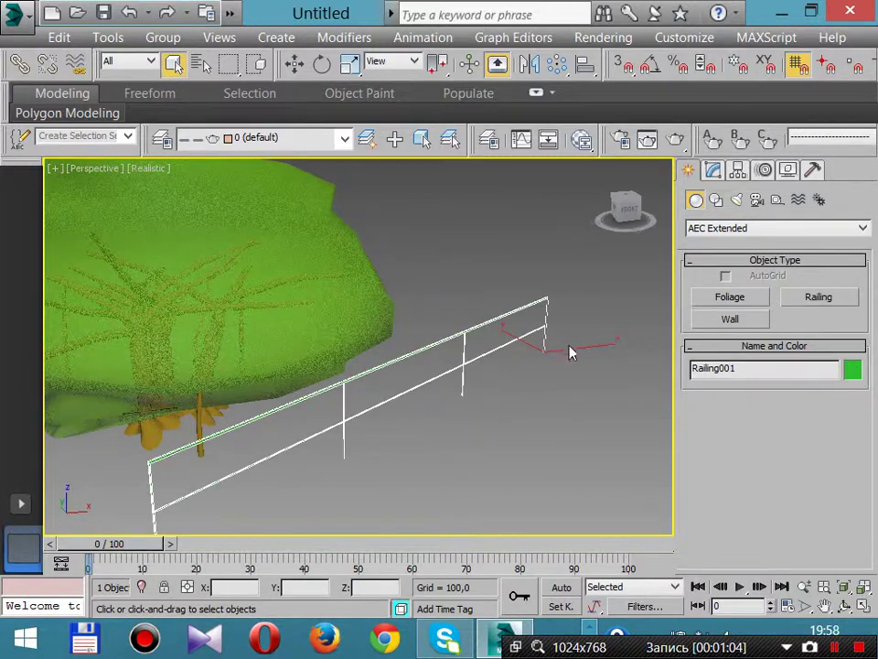
- Draw an open Line spline around the tree and railing, with one curved segment followed by four straight segments
click(716, 199)
middle_drag(473, 368, 695, 294)
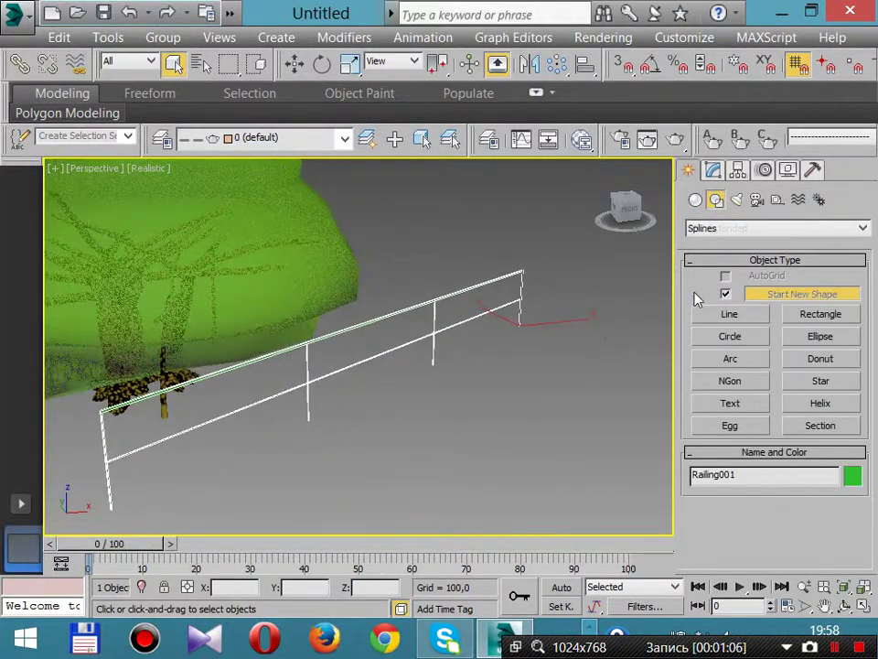
scroll(629, 324, down, 3)
click(752, 317)
middle_drag(373, 355, 439, 386)
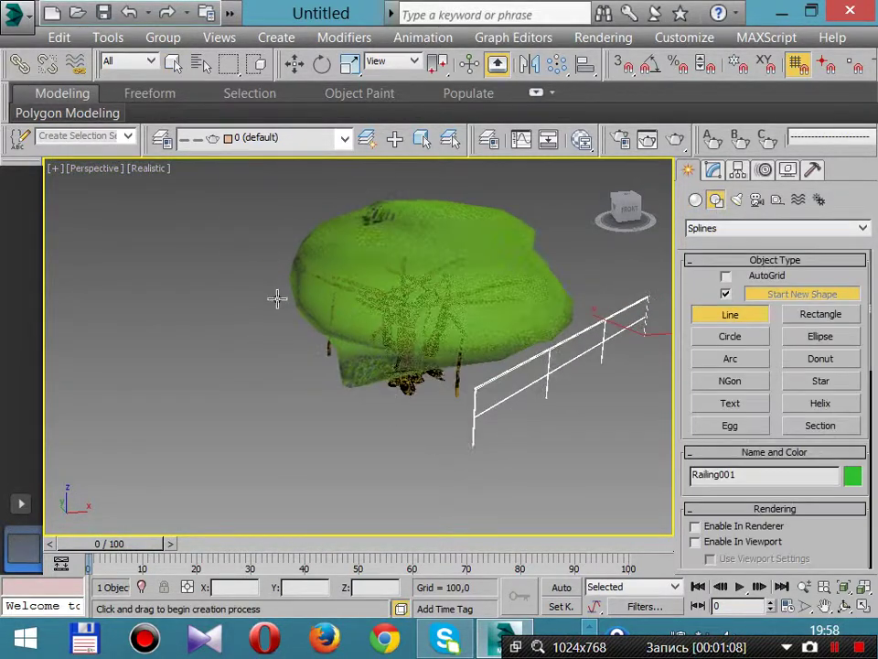
drag(267, 299, 277, 488)
alt+middle_drag(509, 490, 313, 412)
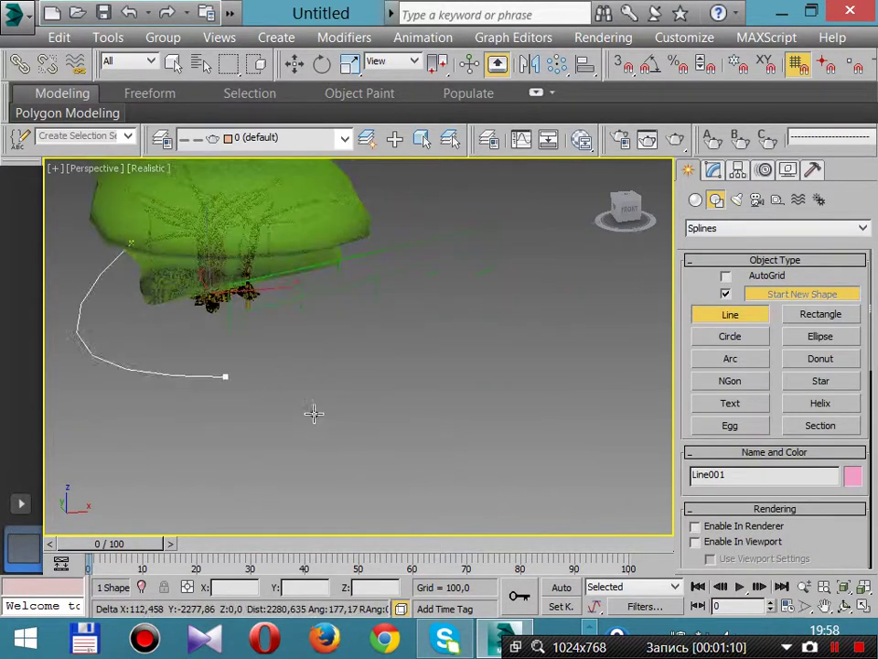
click(305, 454)
click(635, 357)
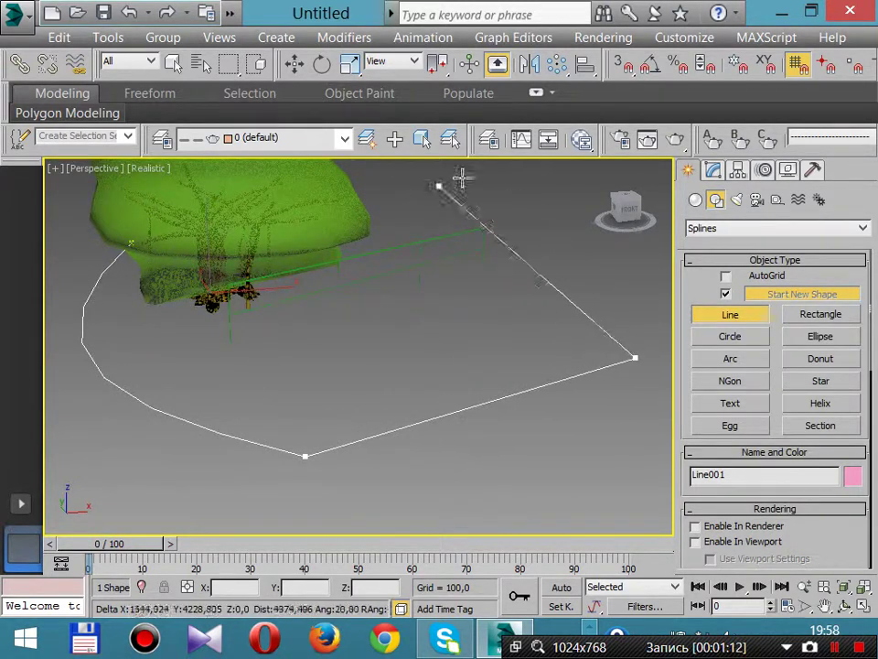
click(466, 219)
click(552, 181)
click(651, 318)
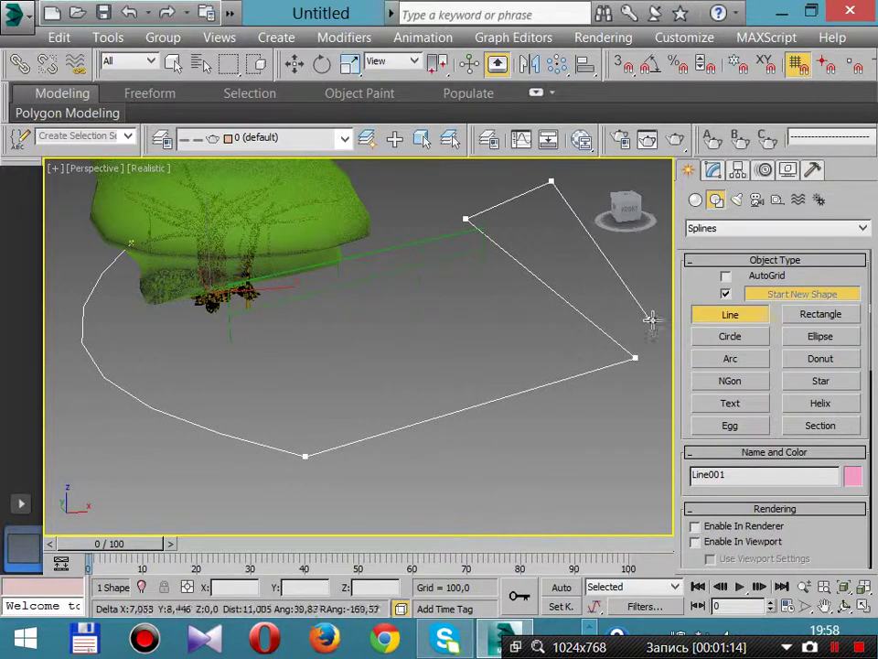
right_click(653, 319)
scroll(520, 396, down, 4)
alt+middle_drag(520, 395, 485, 392)
right_click(486, 392)
- Select the railing and assign the drawn spline as its railing path
click(430, 360)
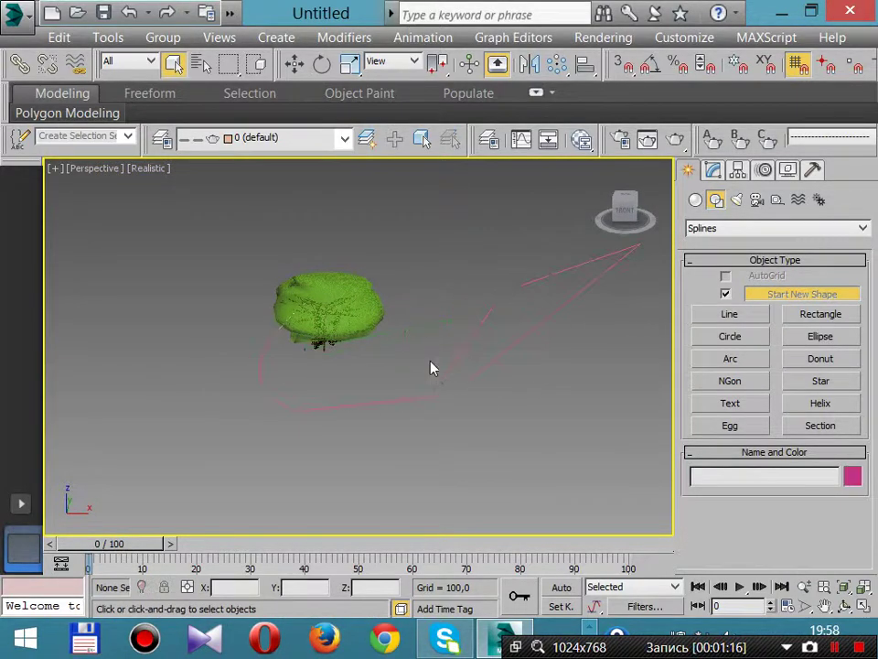
alt+middle_drag(431, 361, 422, 393)
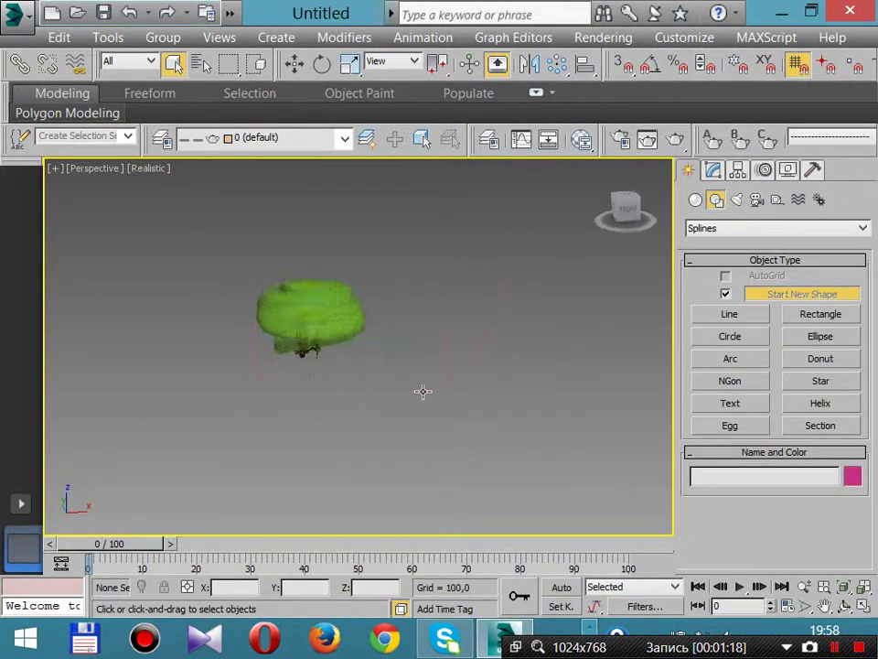
scroll(432, 301, up, 4)
click(413, 329)
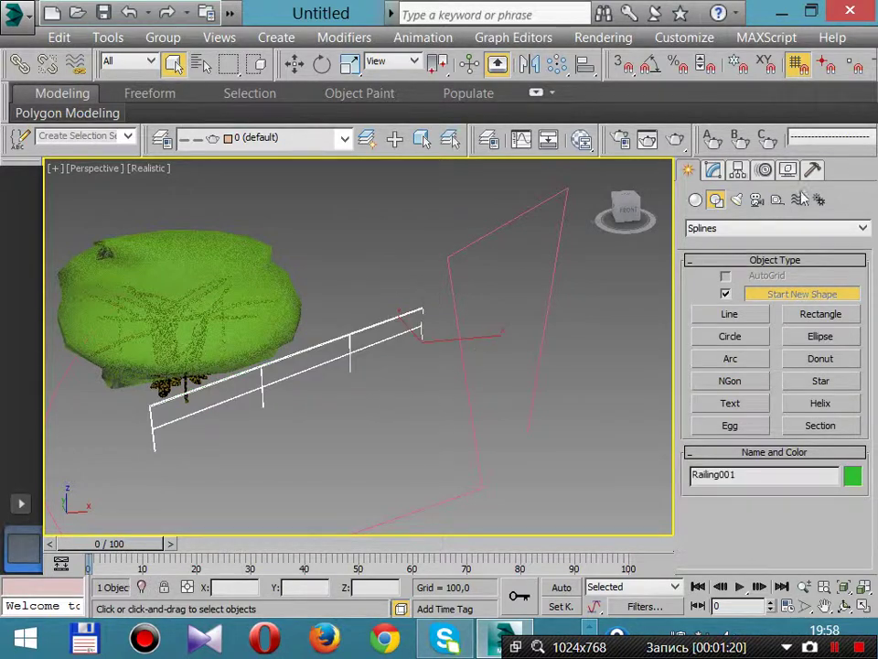
click(712, 177)
middle_drag(412, 447, 491, 372)
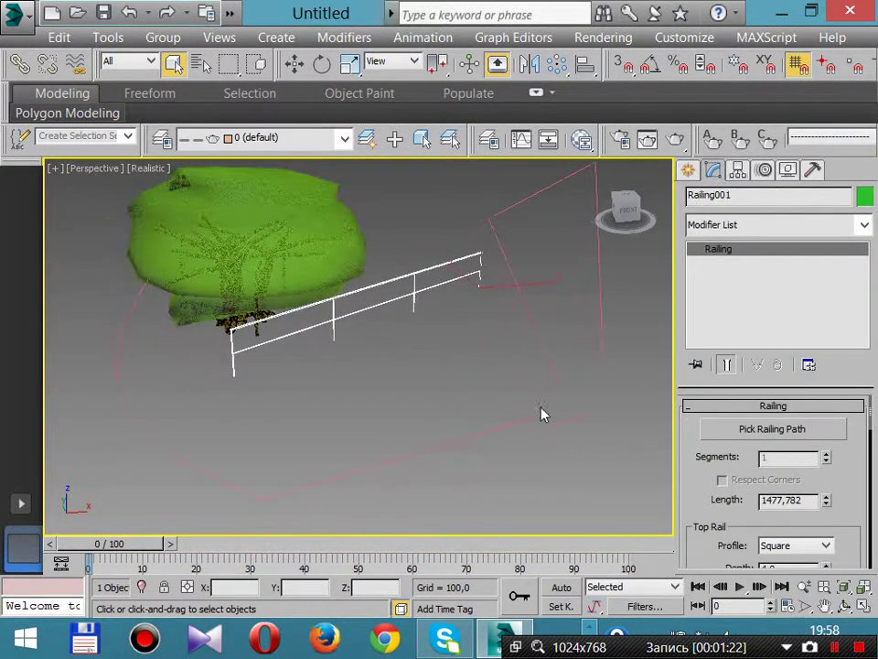
click(787, 430)
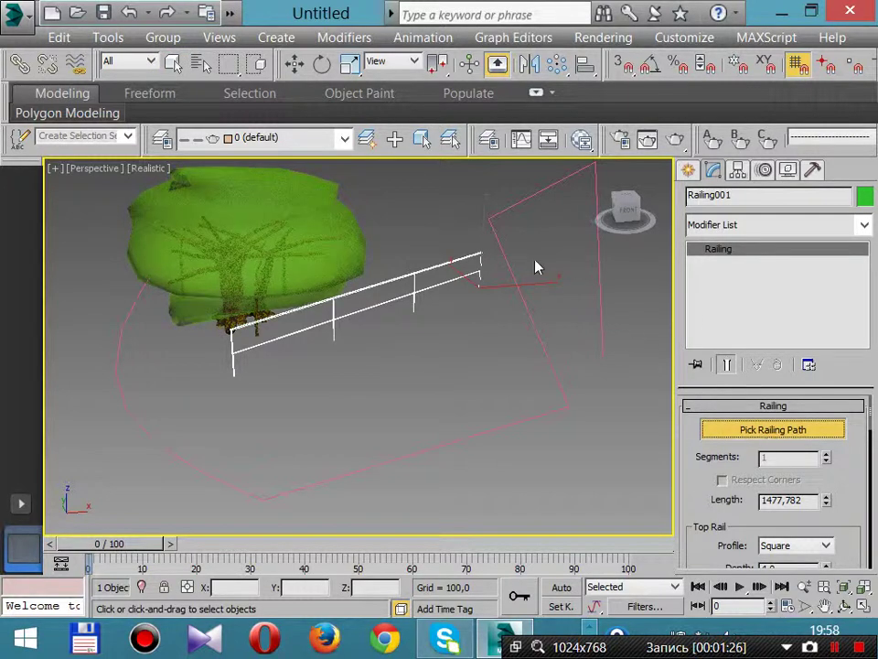
click(495, 238)
- Raise the railing's segment count to 66 so it follows the spline path
alt+middle_drag(503, 357, 536, 409)
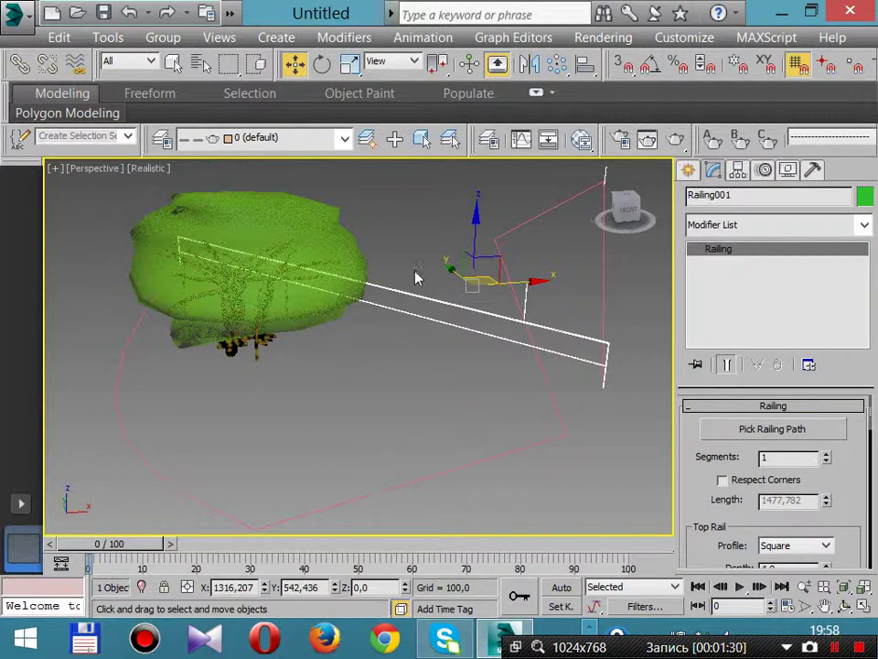
alt+middle_drag(547, 419, 625, 343)
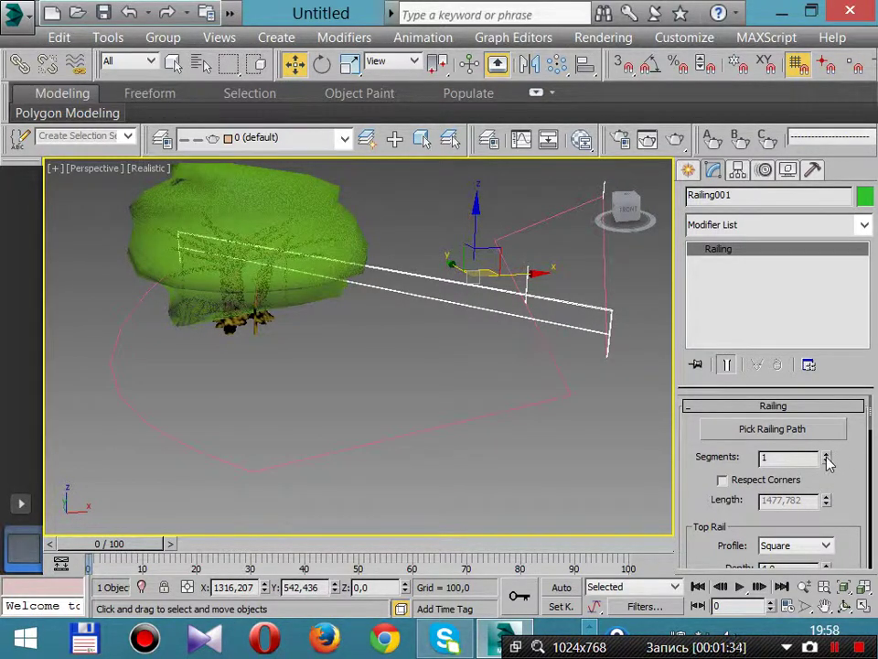
click(826, 456)
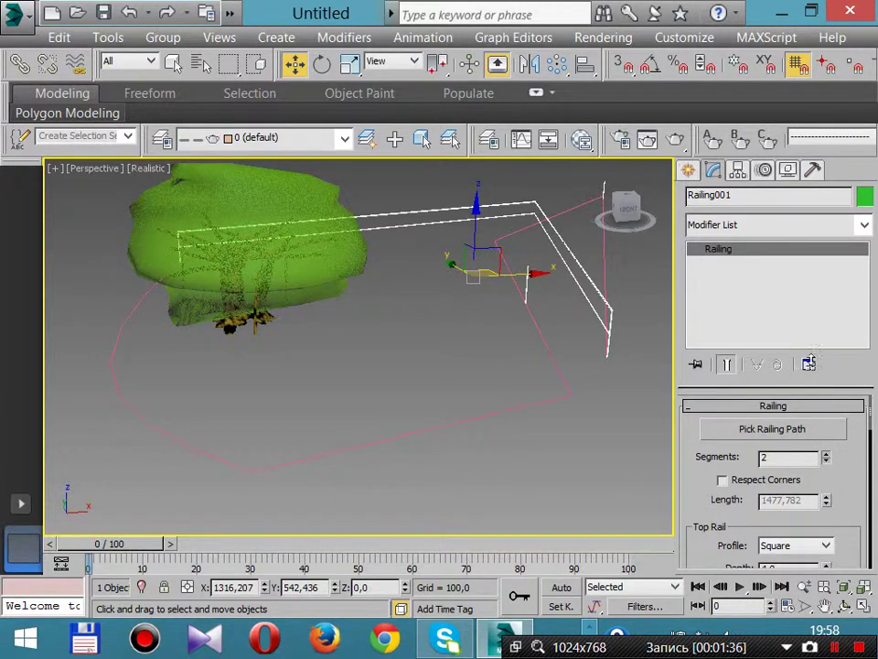
drag(809, 363, 314, 108)
alt+middle_drag(414, 286, 545, 375)
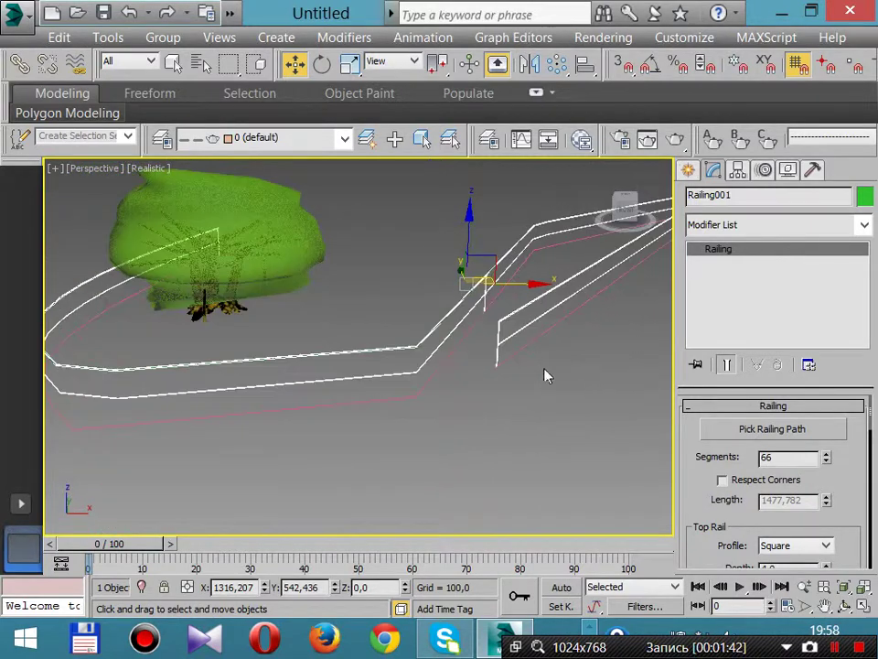
alt+middle_drag(615, 425, 553, 398)
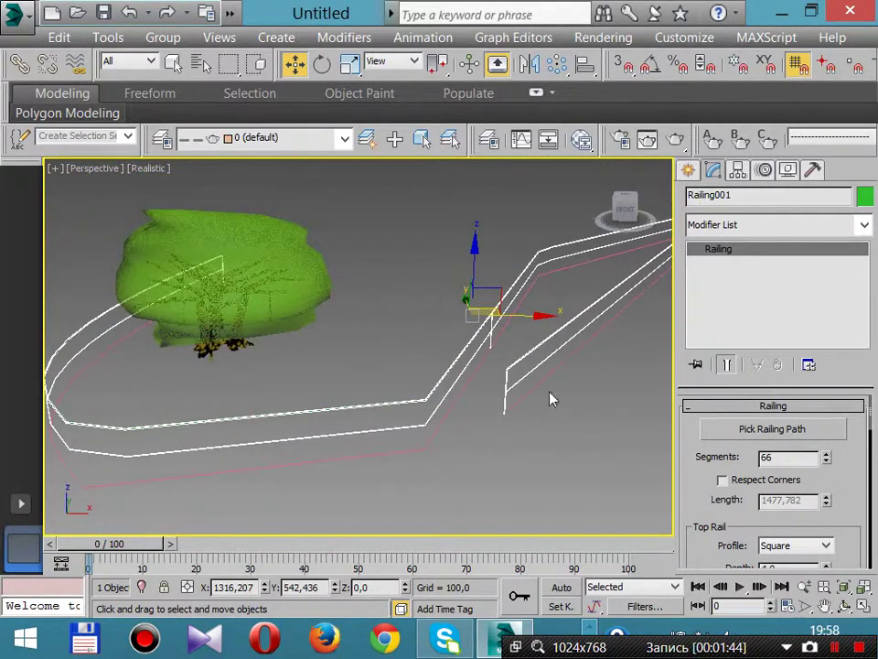
- Delete the tree and select the railing
click(245, 294)
key(Delete)
alt+middle_drag(298, 335, 419, 393)
click(435, 457)
- Try the Round profile on the railing's top rail and switch it back to Square
scroll(448, 481, up, 5)
drag(691, 524, 705, 470)
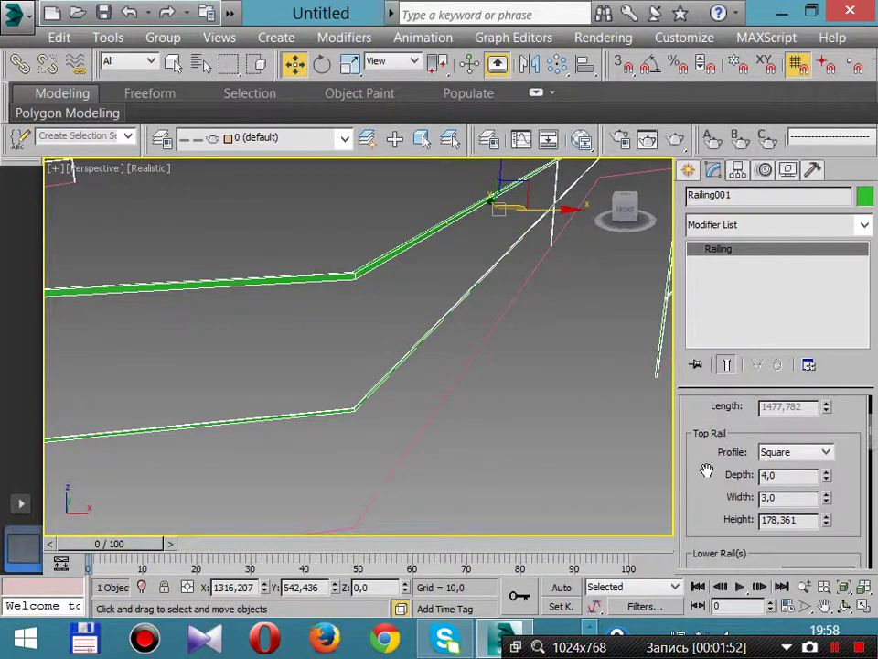
click(826, 452)
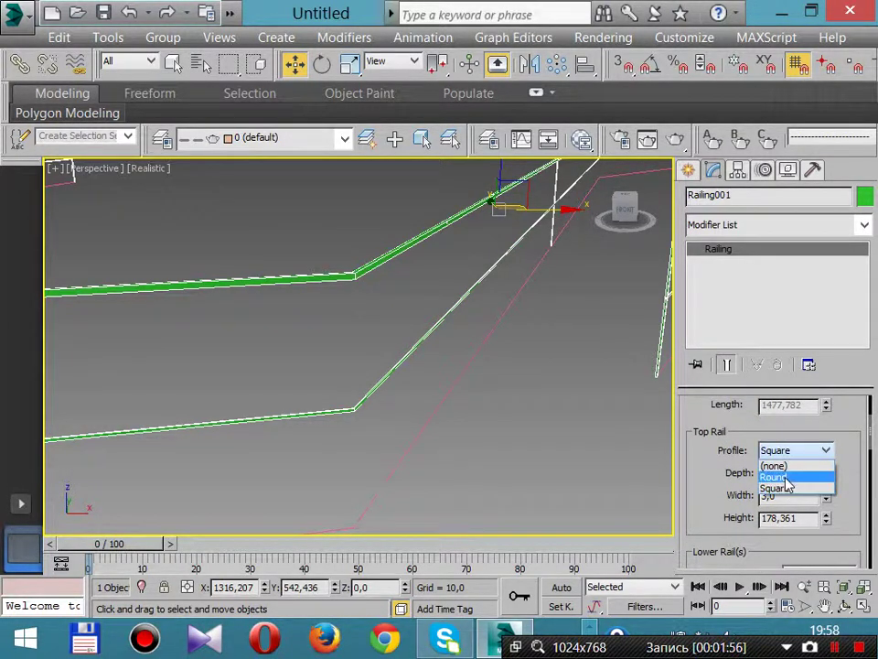
click(817, 477)
click(802, 454)
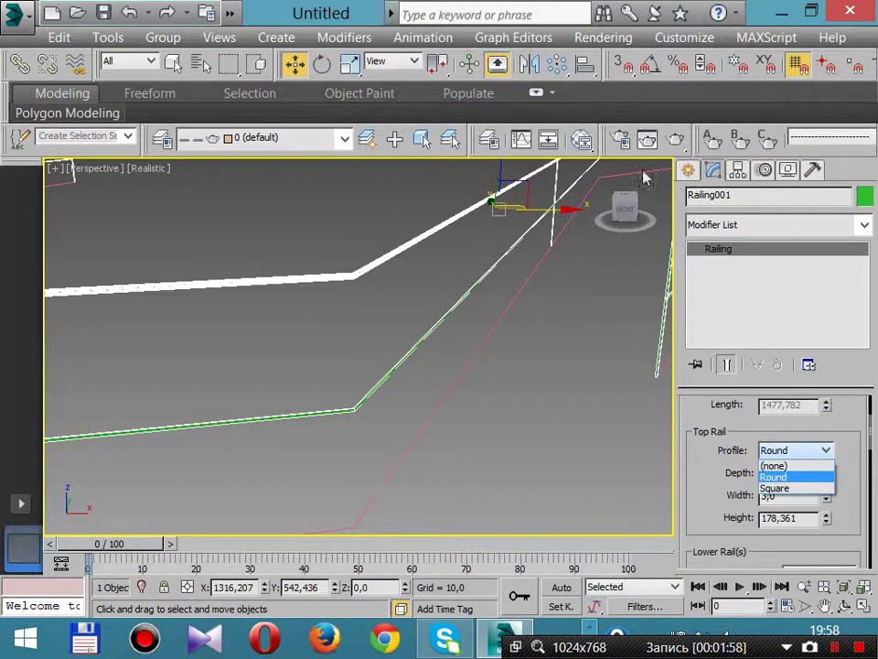
click(774, 488)
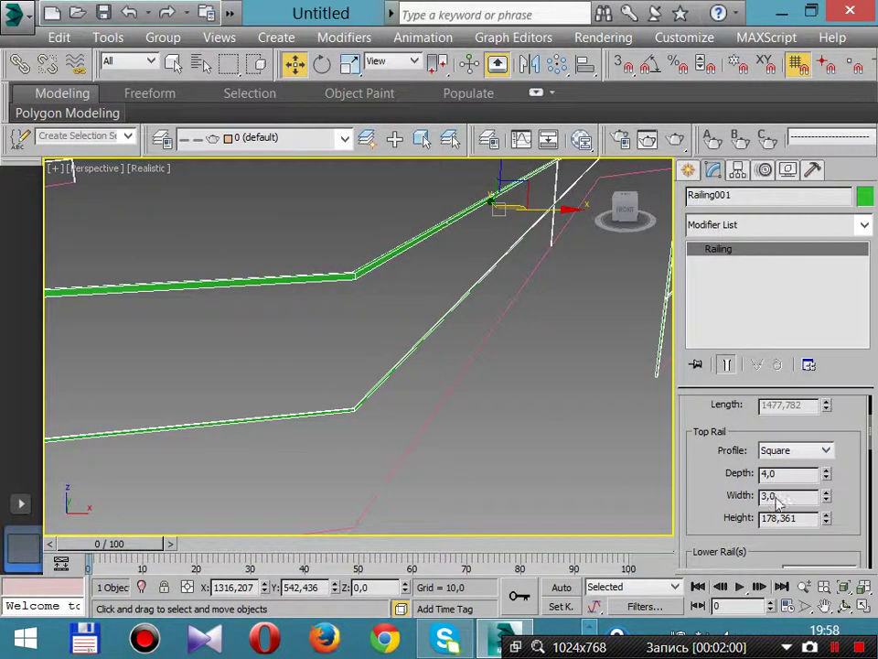
- Set the top rail's depth to 8,84 and width to 7,38, and change its profile to Round
drag(720, 500, 721, 485)
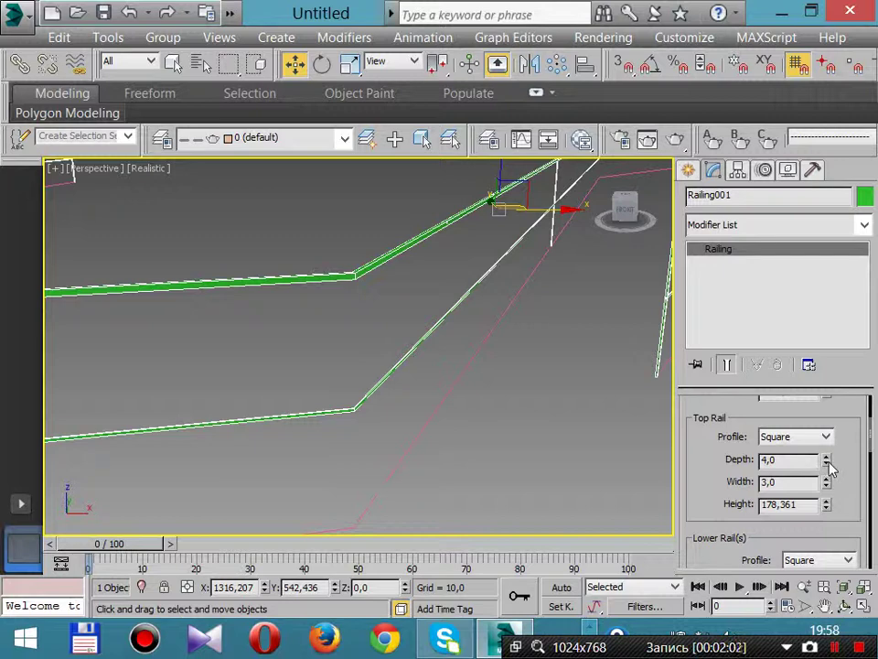
drag(827, 464, 383, 266)
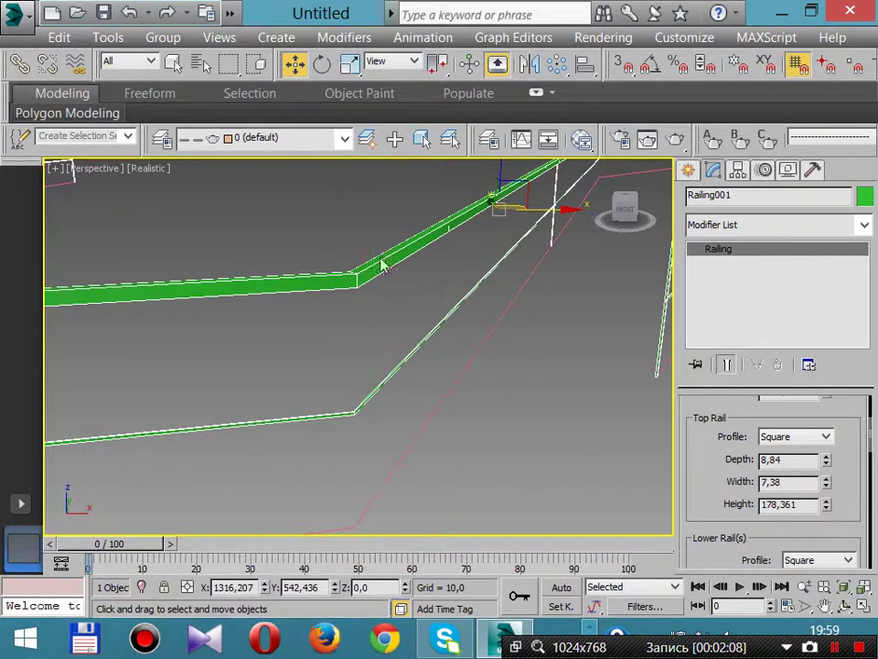
click(823, 432)
click(774, 460)
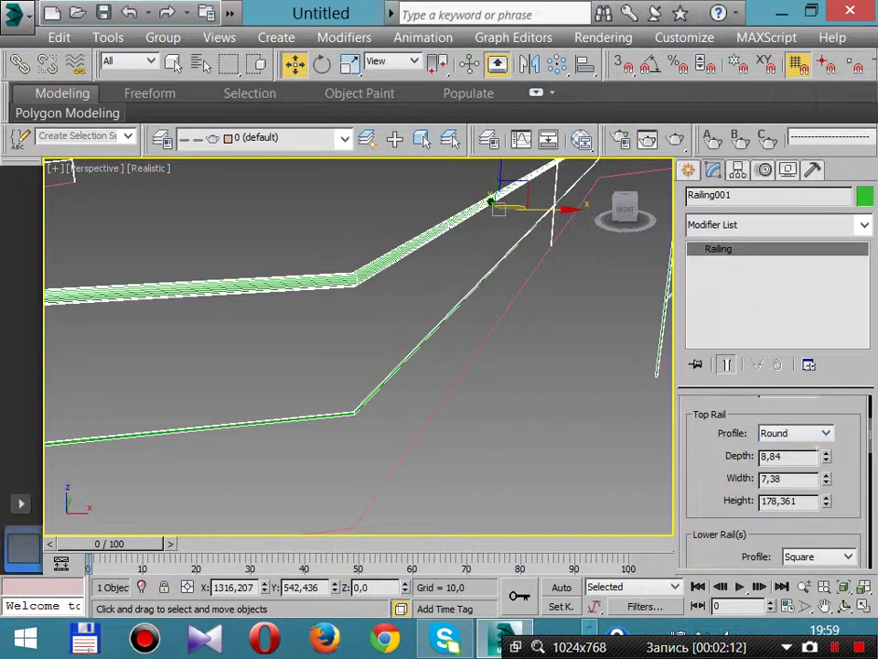
- Set both the depth and the width of the railing's top rail to 11
mouse_move(826, 460)
mouse_down()
mouse_move(826, 430)
mouse_move(841, 495)
mouse_move(826, 439)
mouse_move(826, 471)
mouse_move(822, 451)
mouse_up()
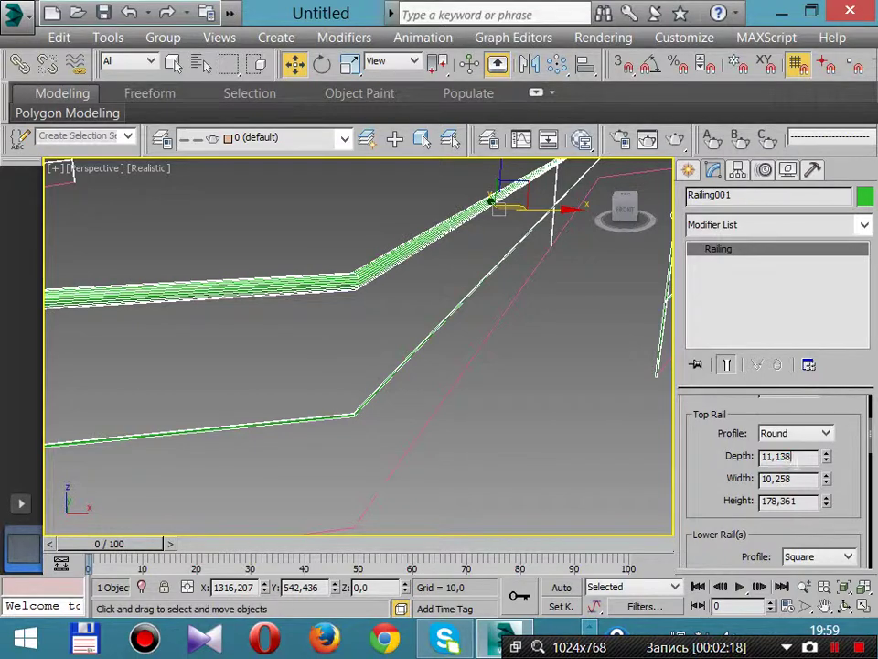
double_click(794, 456)
text(11)
key(Tab)
text(1)
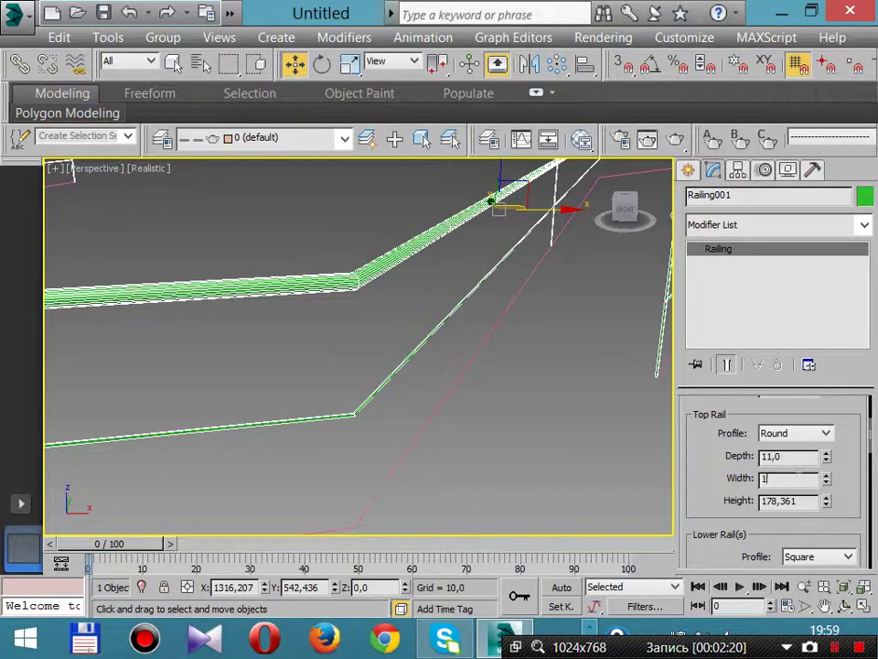
text(1)
key(Return)
- Lower the top rail's height to 153,39
mouse_move(826, 506)
mouse_down()
mouse_move(826, 516)
mouse_move(824, 499)
mouse_move(832, 531)
mouse_move(827, 506)
mouse_move(828, 514)
mouse_up()
scroll(586, 421, down, 3)
alt+middle_drag(582, 419, 544, 422)
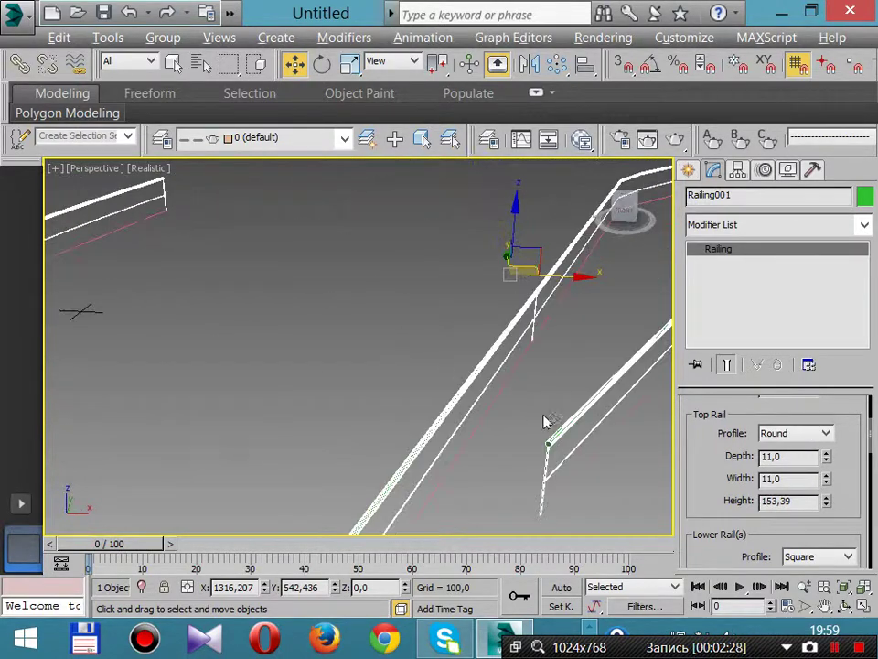
alt+middle_drag(266, 463, 334, 409)
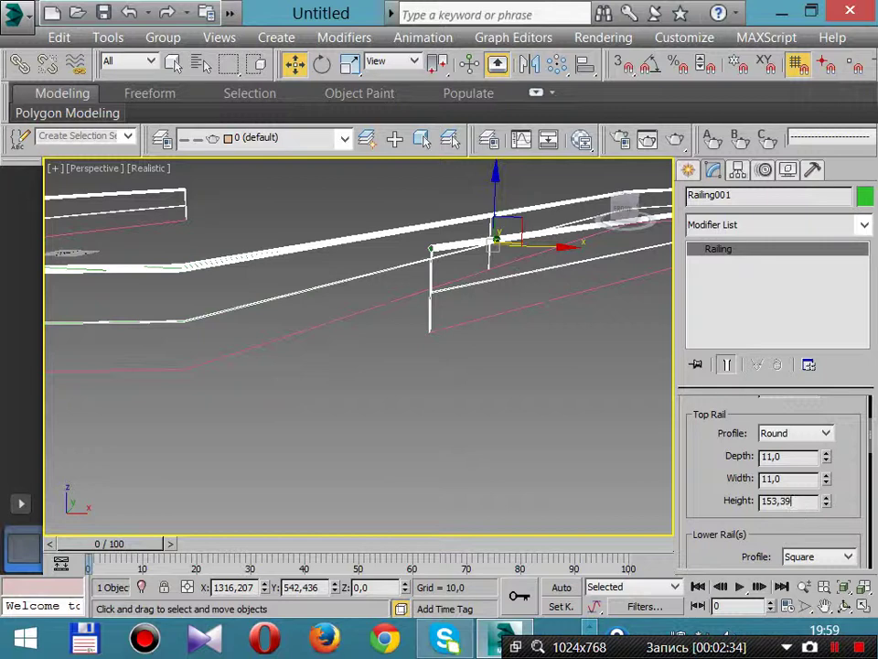
- Try a count of 3 in the lower rail spacing settings
drag(849, 496, 831, 388)
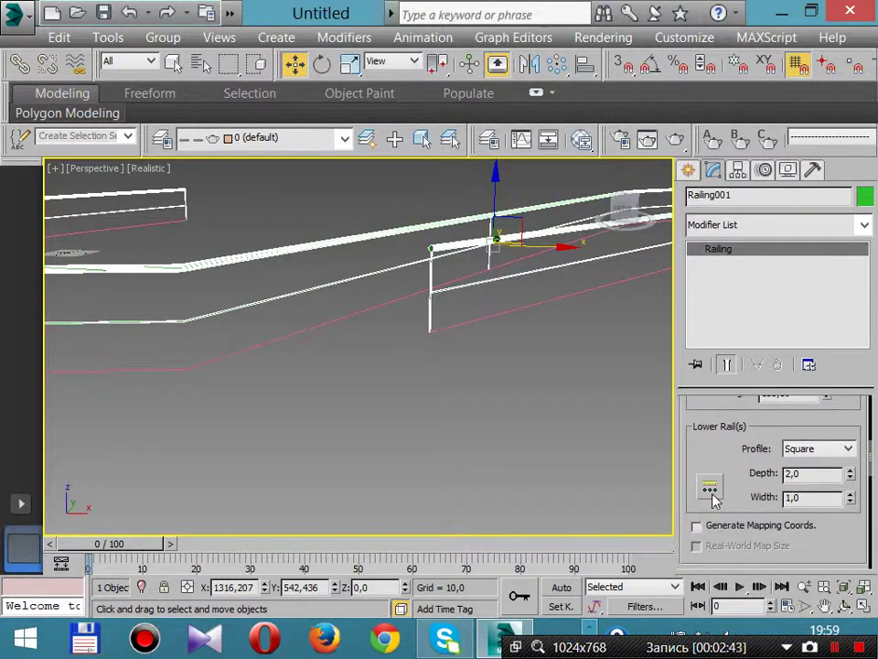
click(712, 493)
drag(151, 11, 417, 157)
click(437, 178)
click(437, 177)
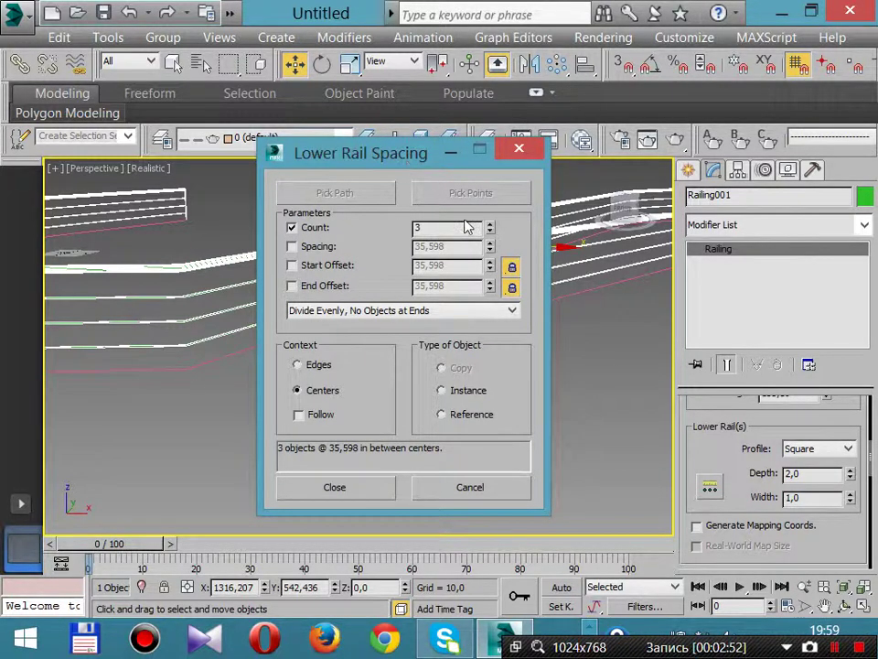
click(334, 486)
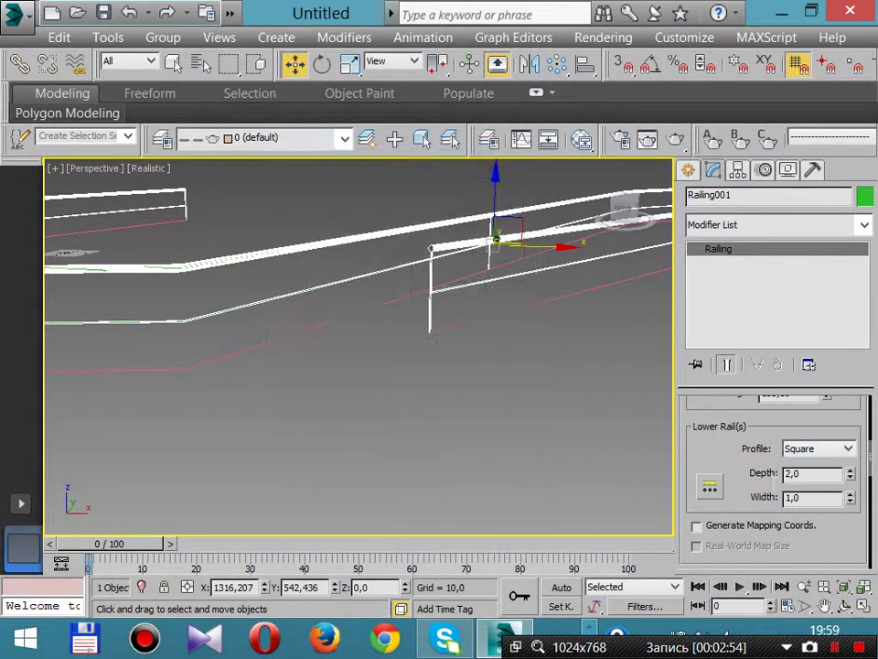
scroll(805, 476, up, 1)
scroll(849, 502, down, 1)
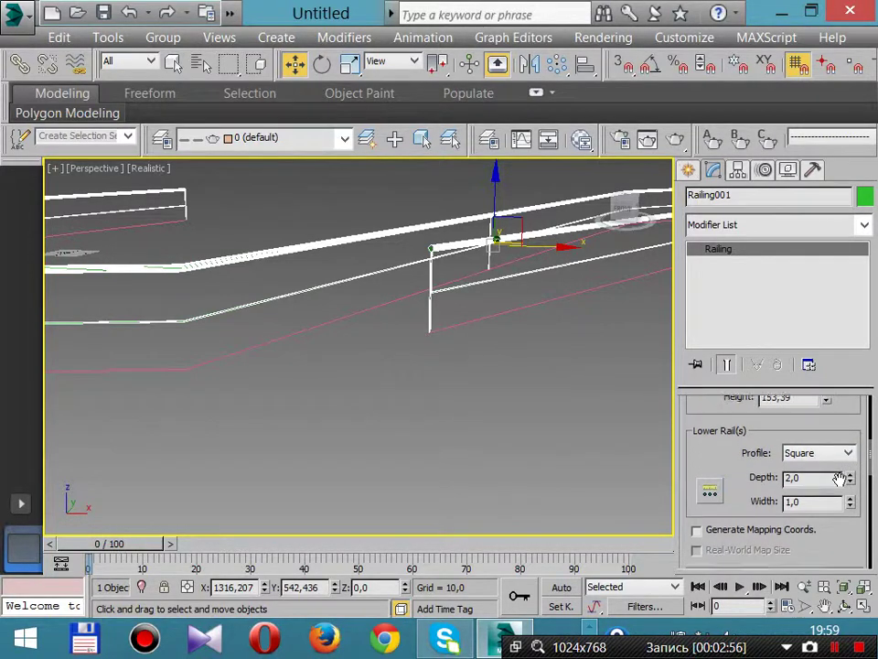
- Set the lower rail count to 4, divided evenly with no objects at the ends
click(707, 490)
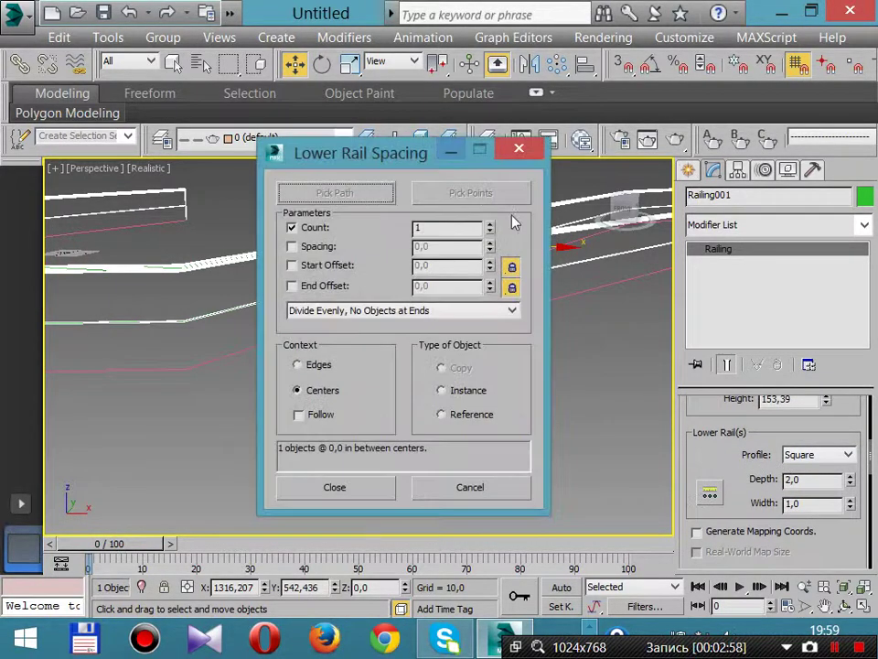
click(489, 225)
click(490, 225)
click(489, 226)
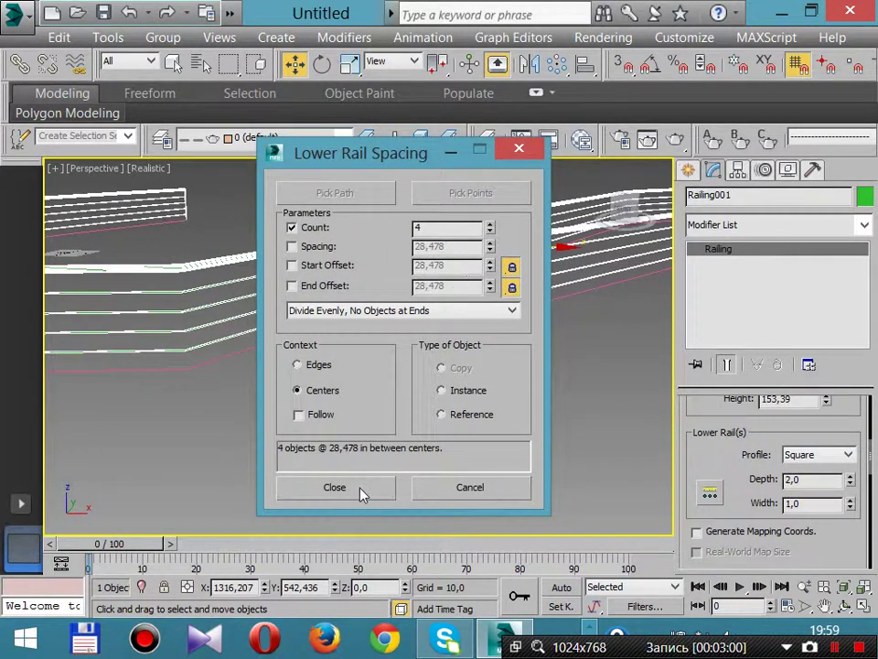
click(334, 487)
- Increase the lower rails' depth to 5,66 and change their profile to Round
scroll(751, 476, up, 1)
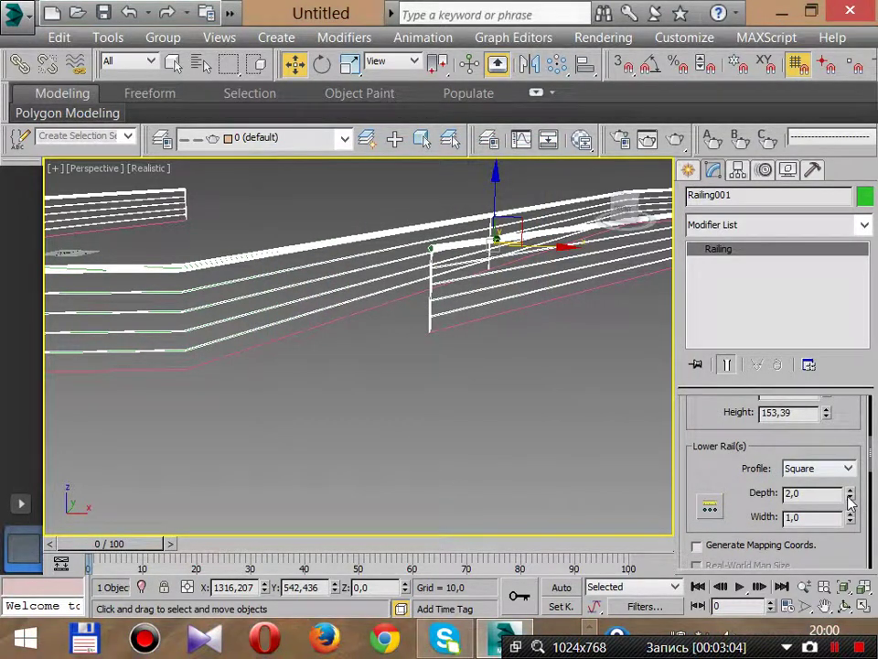
drag(851, 500, 835, 379)
click(806, 467)
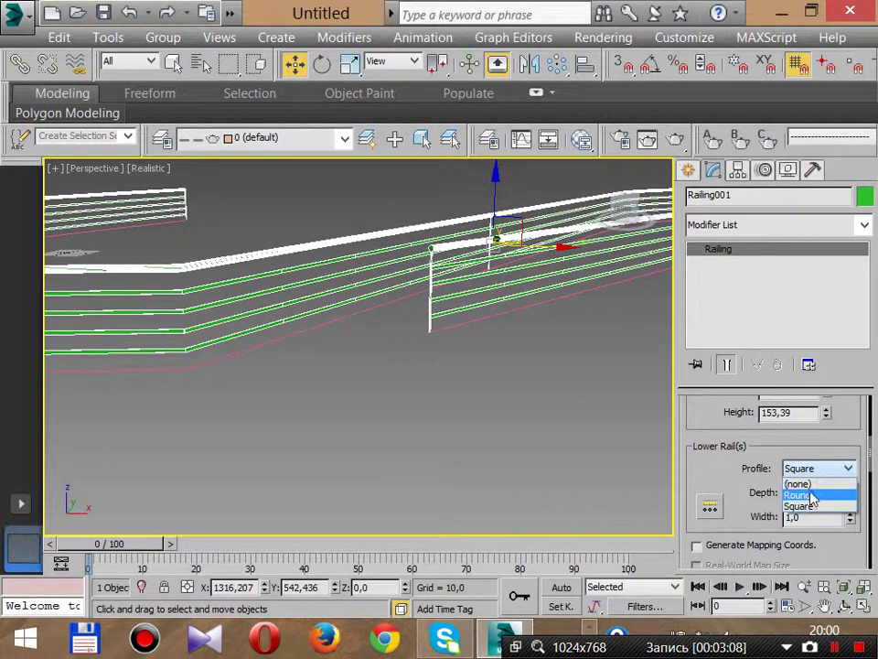
click(798, 495)
- Set the lower rails' width to 2,21 and their depth to 3,129
scroll(539, 388, up, 2)
scroll(400, 353, up, 3)
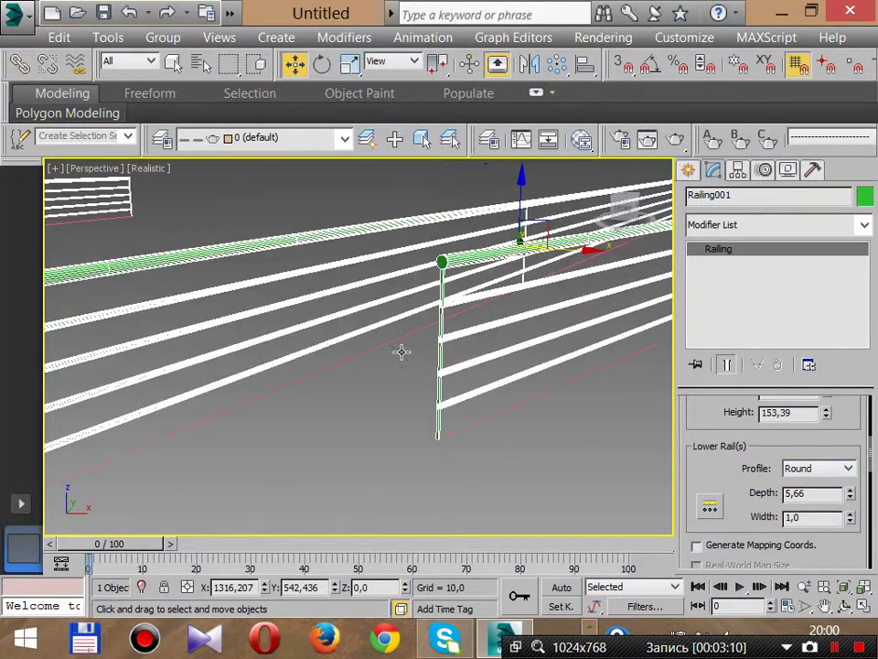
scroll(479, 309, up, 4)
scroll(457, 311, down, 2)
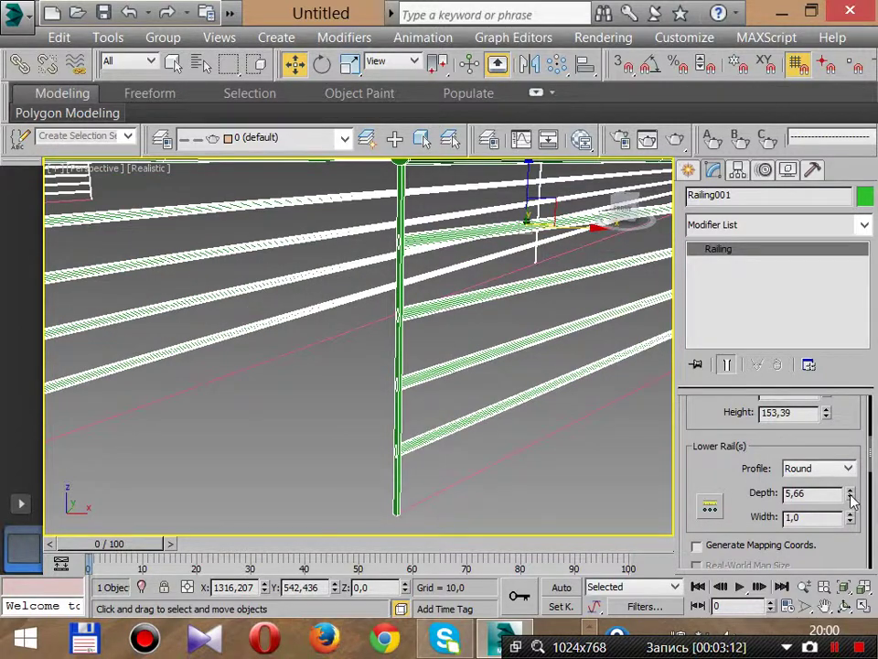
drag(850, 494, 786, 412)
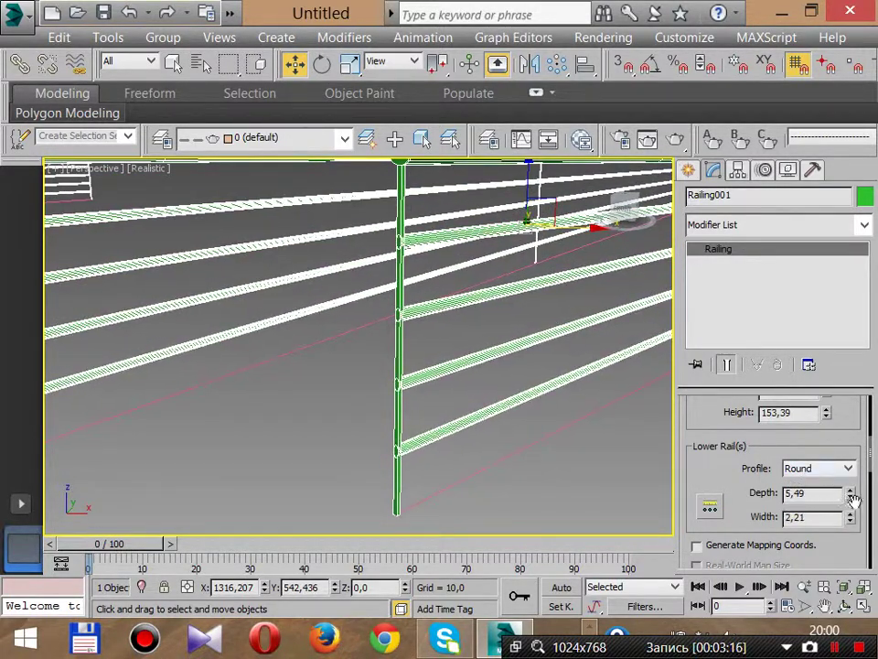
drag(851, 490, 851, 554)
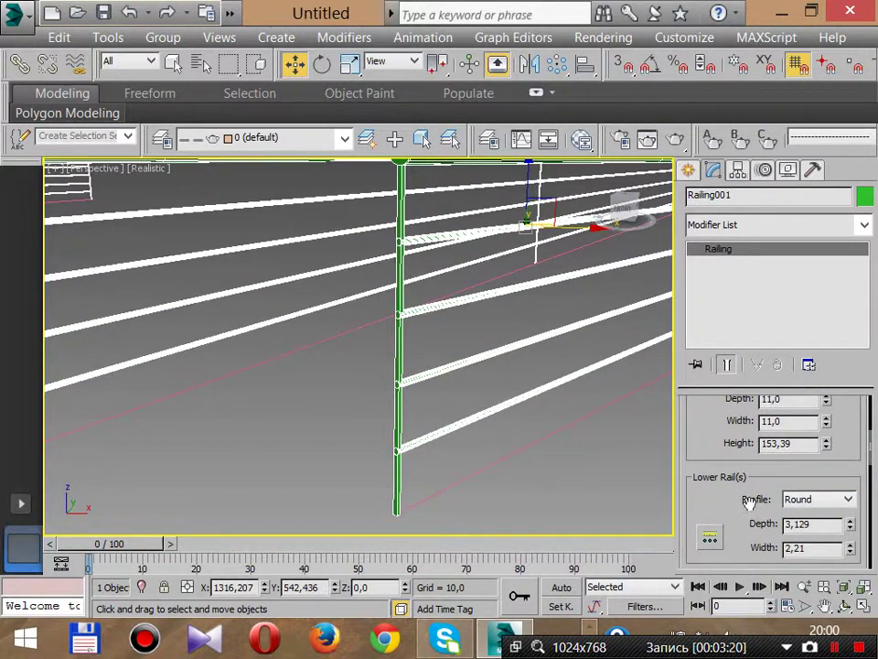
- Raise the railing's post count to 41 in the post spacing settings
drag(748, 501, 756, 295)
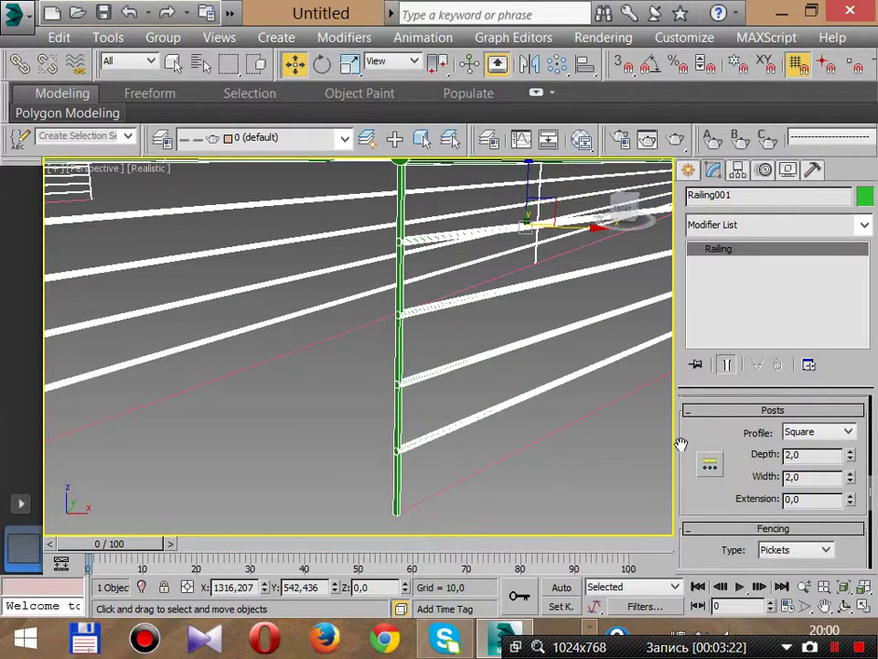
middle_drag(573, 337, 479, 351)
scroll(486, 395, down, 3)
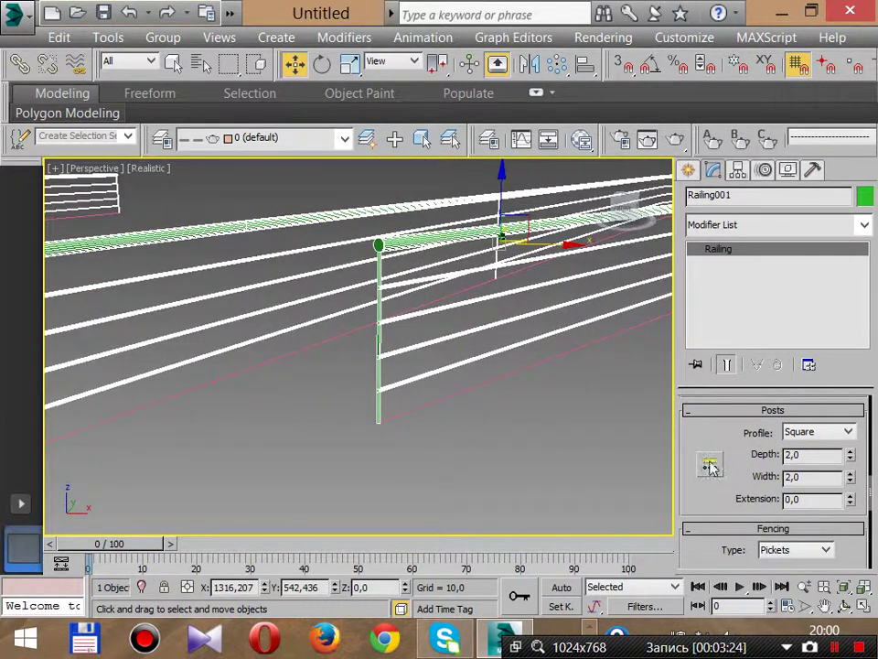
click(711, 466)
drag(394, 157, 287, 175)
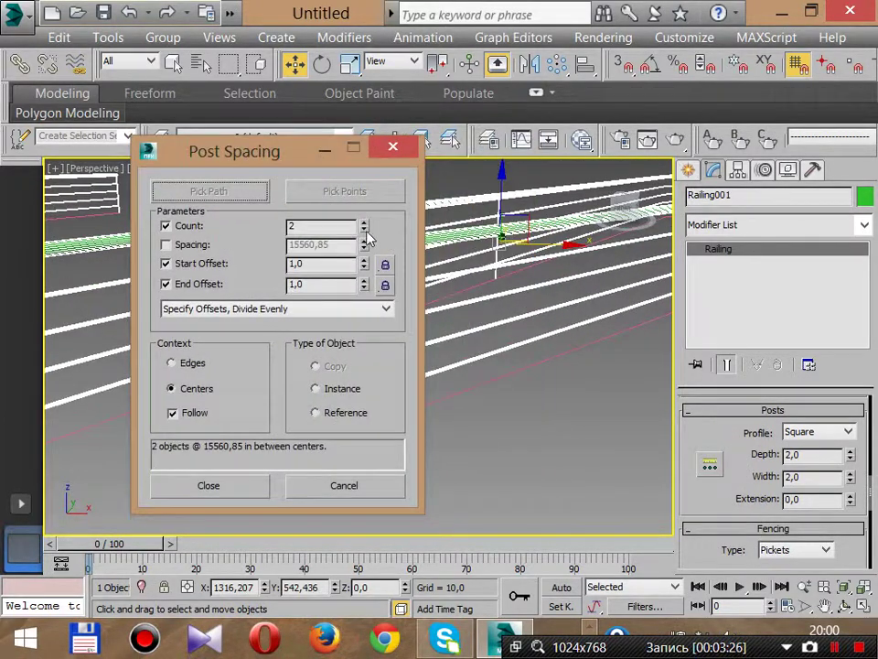
drag(362, 225, 360, 196)
drag(361, 193, 360, 183)
click(229, 486)
- Set the picket count between posts to 5 and the pickets' depth to 4,32
drag(751, 491, 729, 380)
click(712, 505)
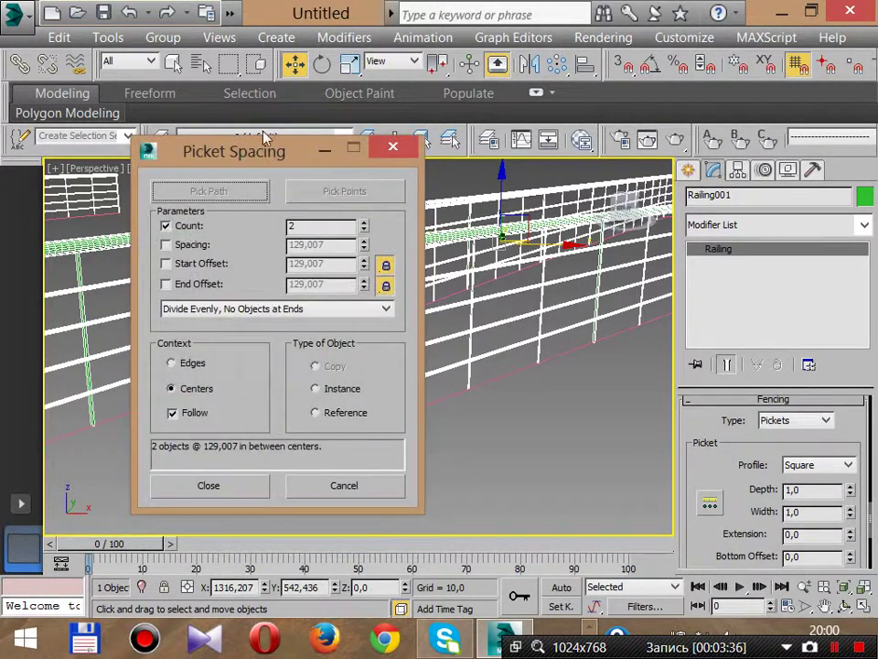
drag(279, 146, 151, 171)
click(507, 235)
click(507, 235)
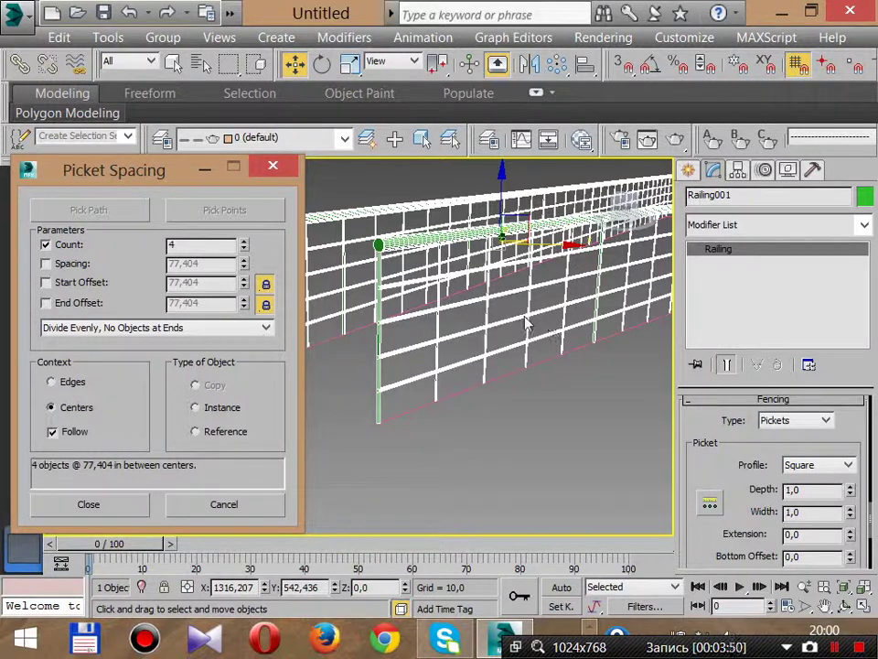
click(244, 242)
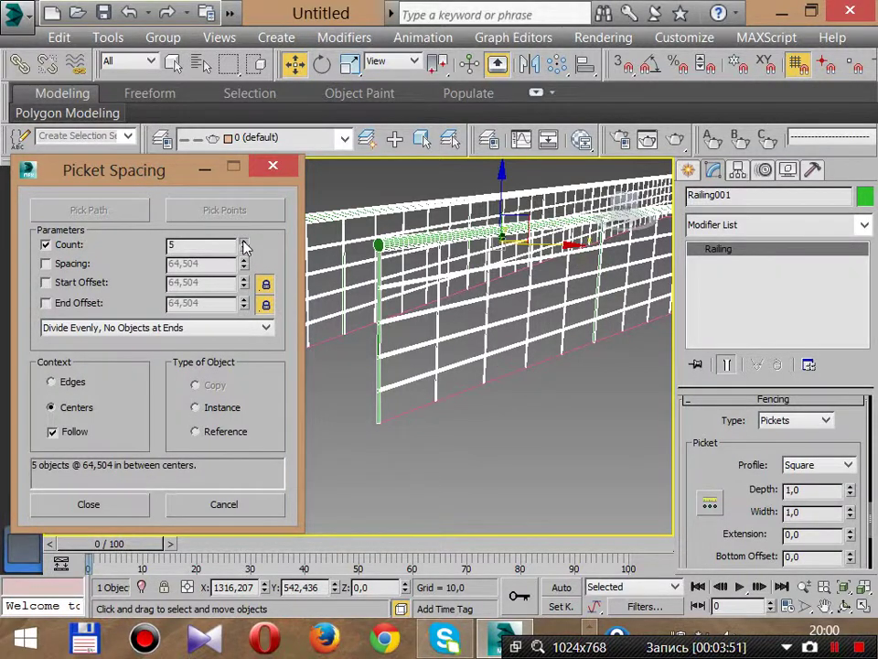
click(245, 242)
click(244, 250)
click(245, 250)
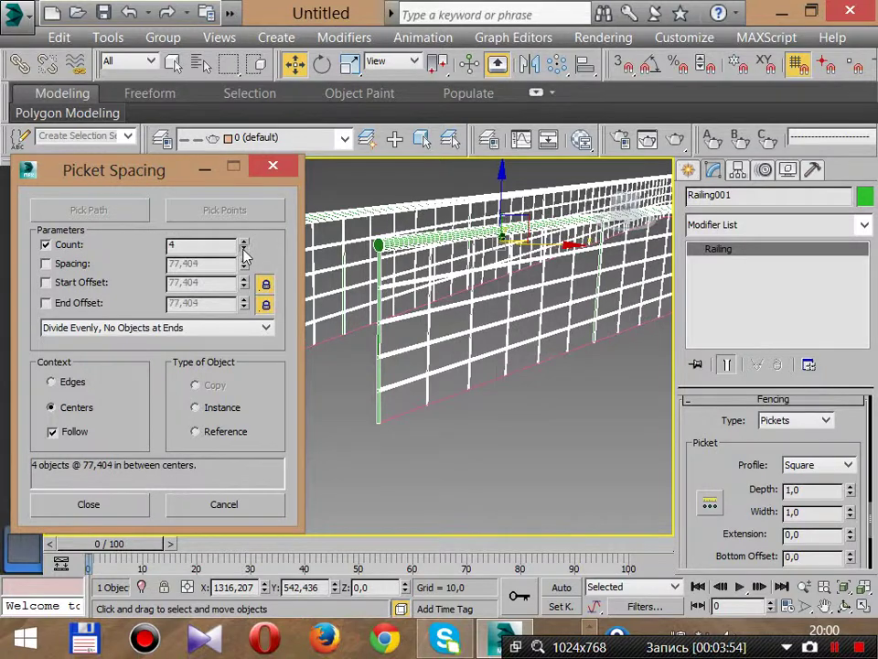
click(244, 243)
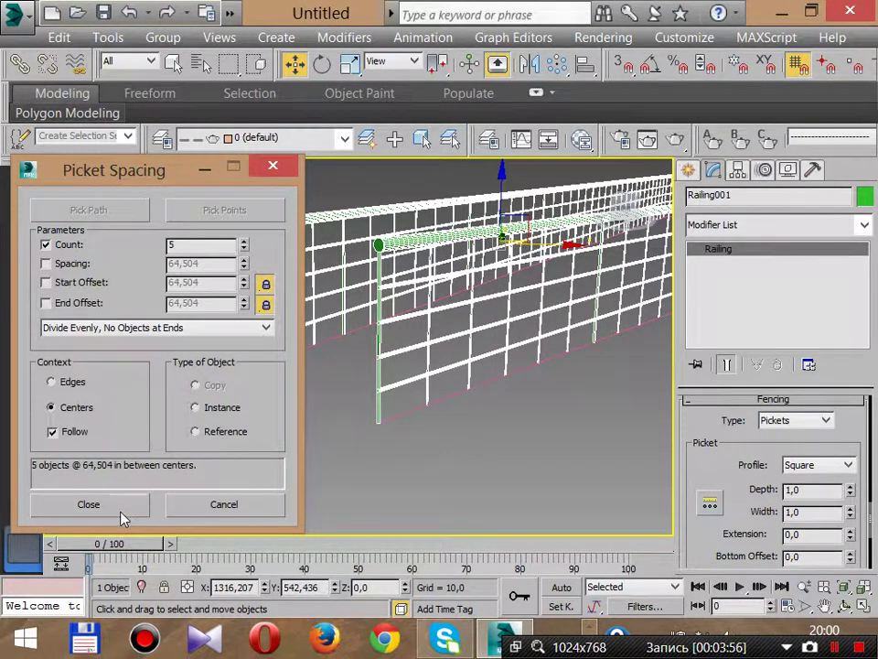
click(89, 504)
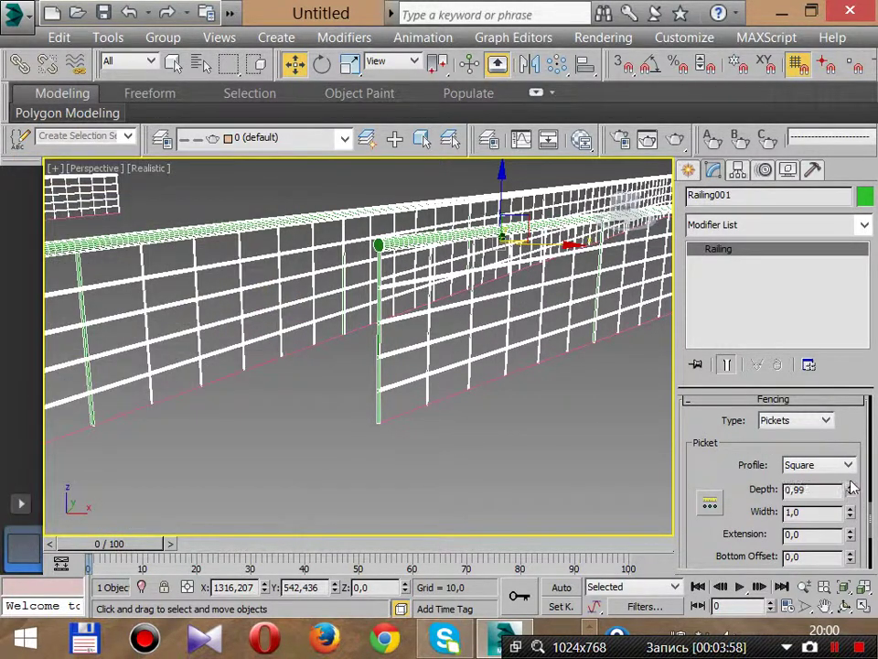
drag(851, 488, 829, 224)
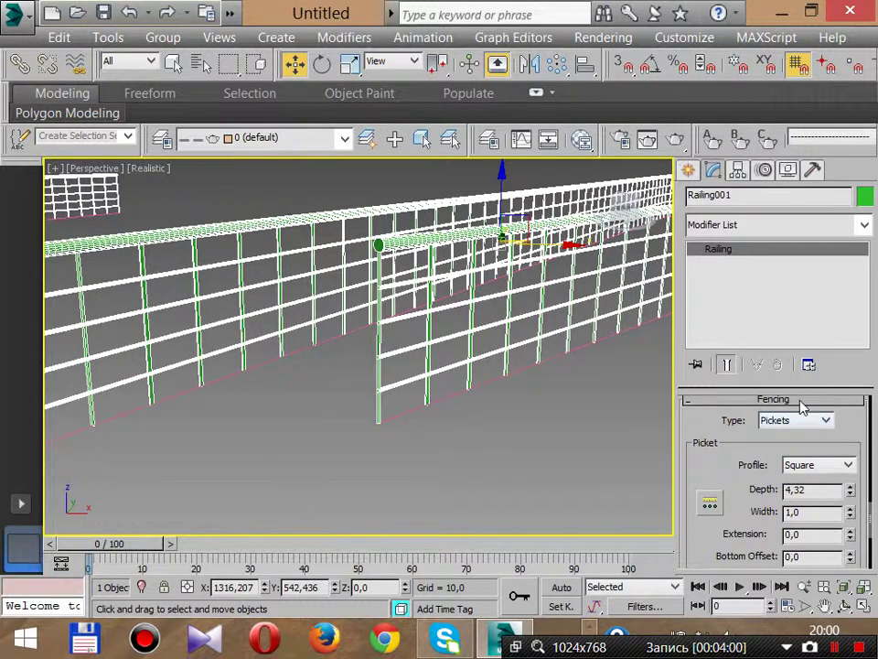
- Thicken the square posts to a depth of 8,2 and a width of 5,44
drag(748, 448, 736, 589)
click(710, 476)
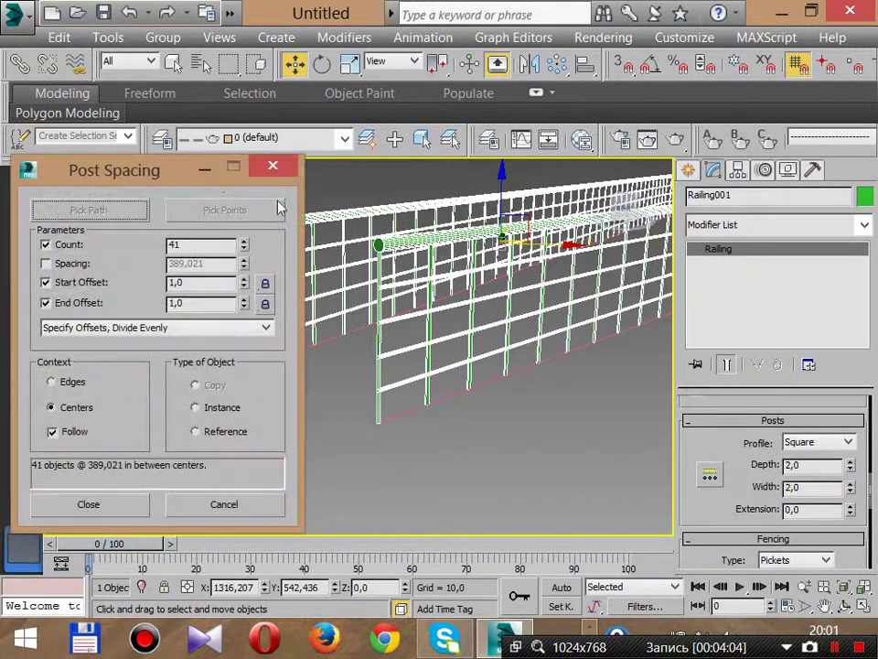
click(181, 509)
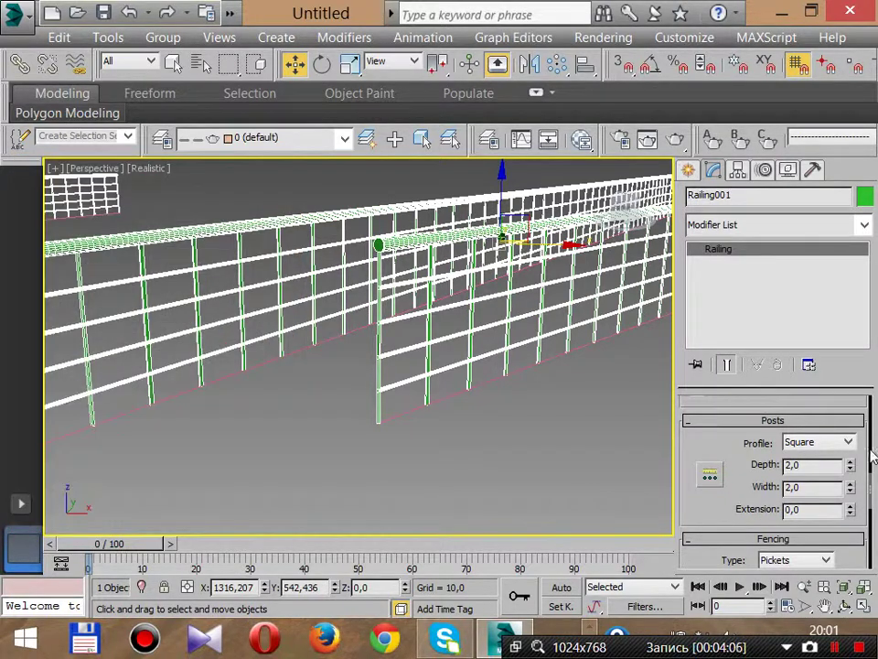
drag(852, 422, 796, 222)
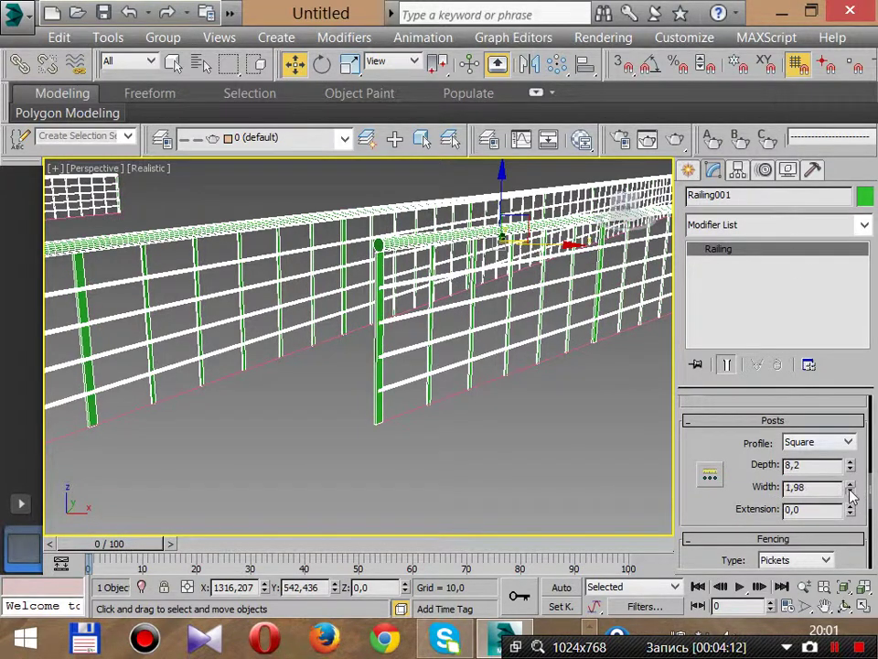
drag(851, 495, 436, 350)
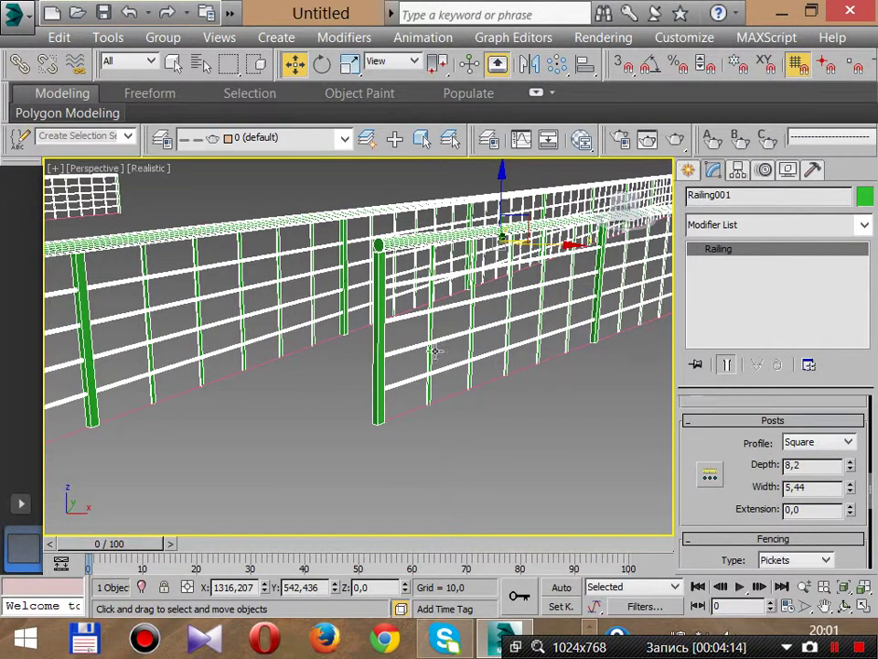
scroll(435, 351, down, 2)
middle_drag(435, 351, 355, 397)
scroll(337, 353, down, 3)
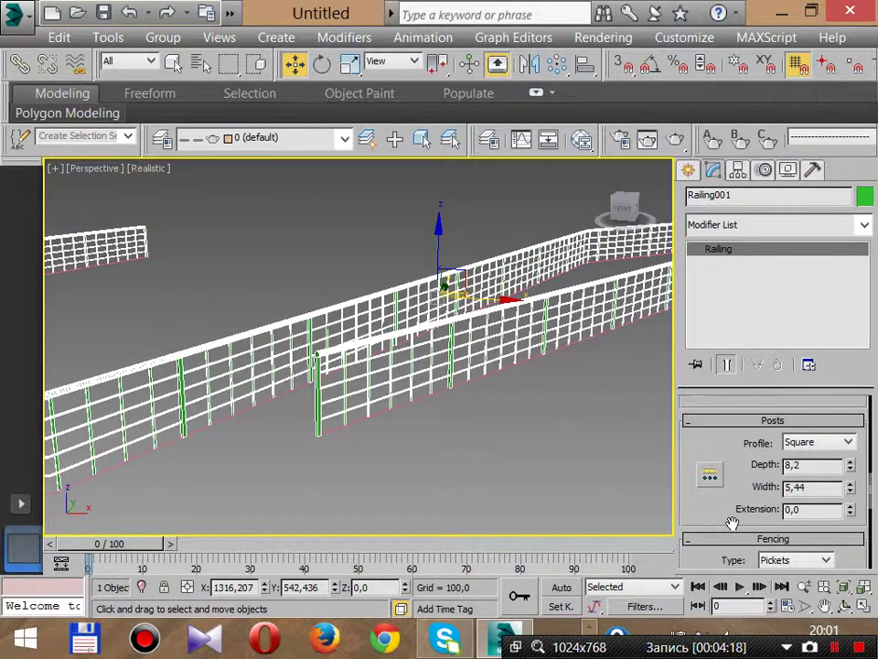
drag(732, 523, 718, 180)
scroll(440, 321, down, 5)
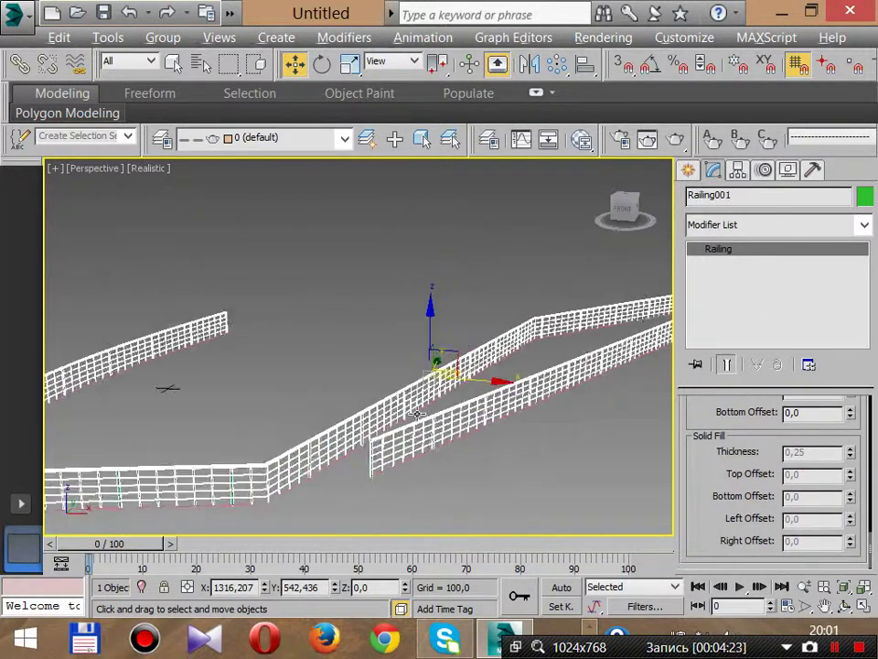
- Draw a closed four-sided AEC Extended wall in front of the railing, welding its last point to the first
click(690, 172)
middle_drag(631, 258, 529, 285)
scroll(562, 239, down, 5)
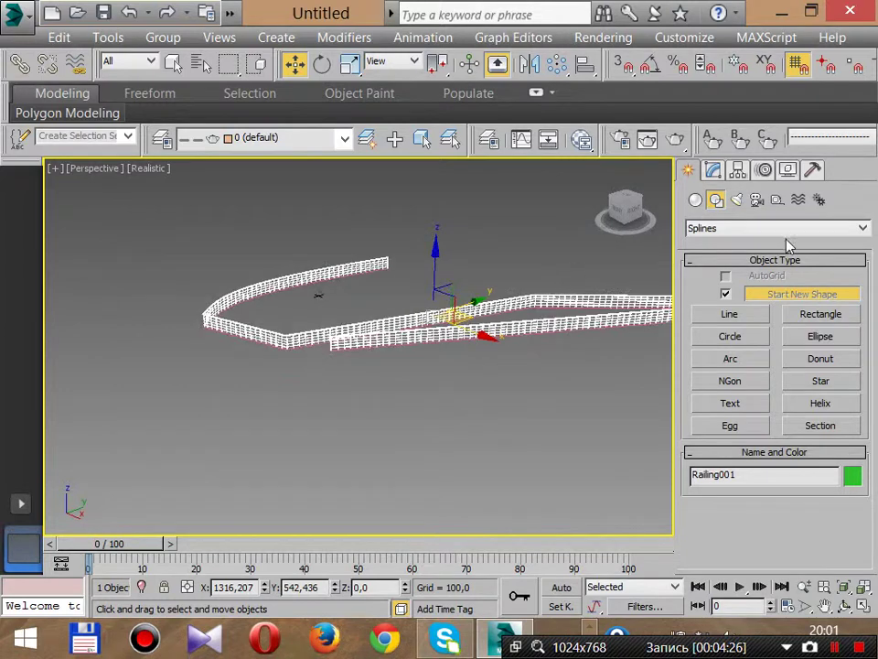
click(695, 200)
click(730, 228)
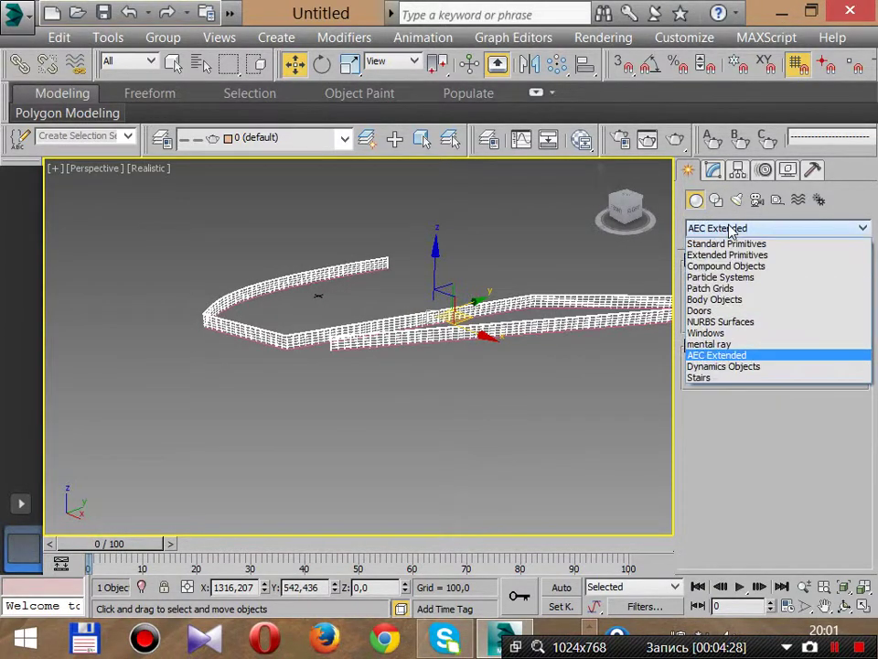
click(731, 230)
click(730, 320)
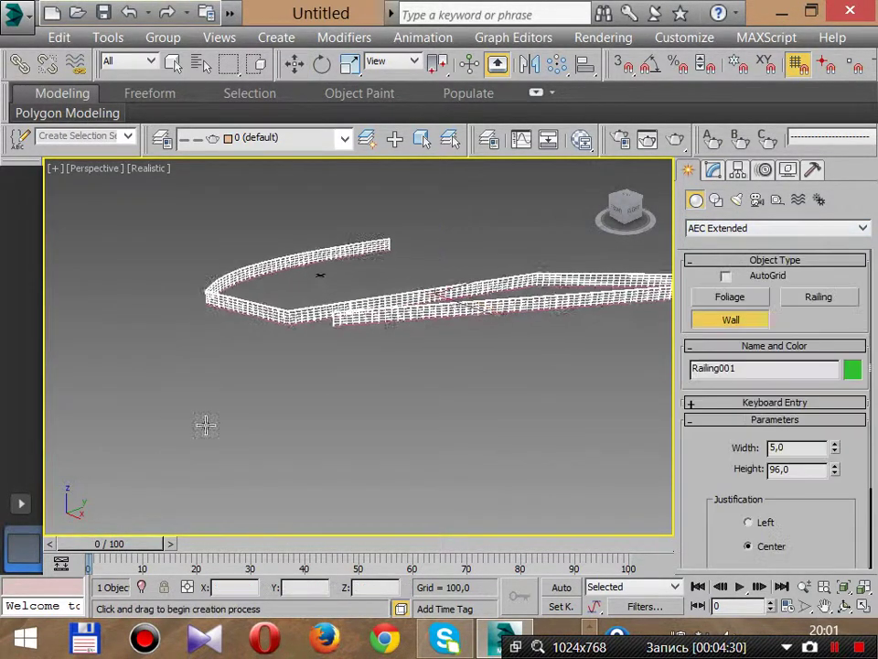
alt+middle_drag(205, 425, 414, 388)
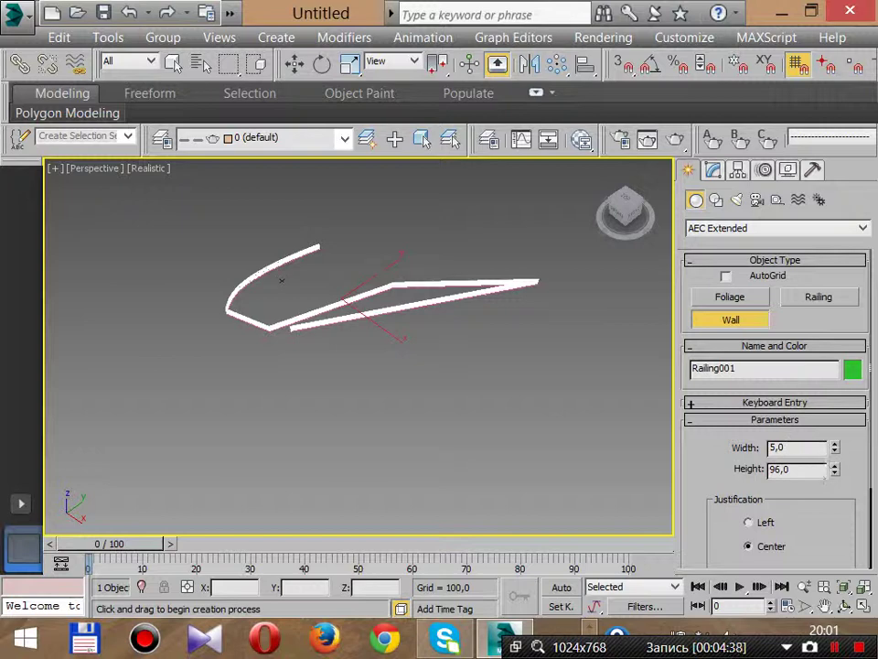
click(341, 432)
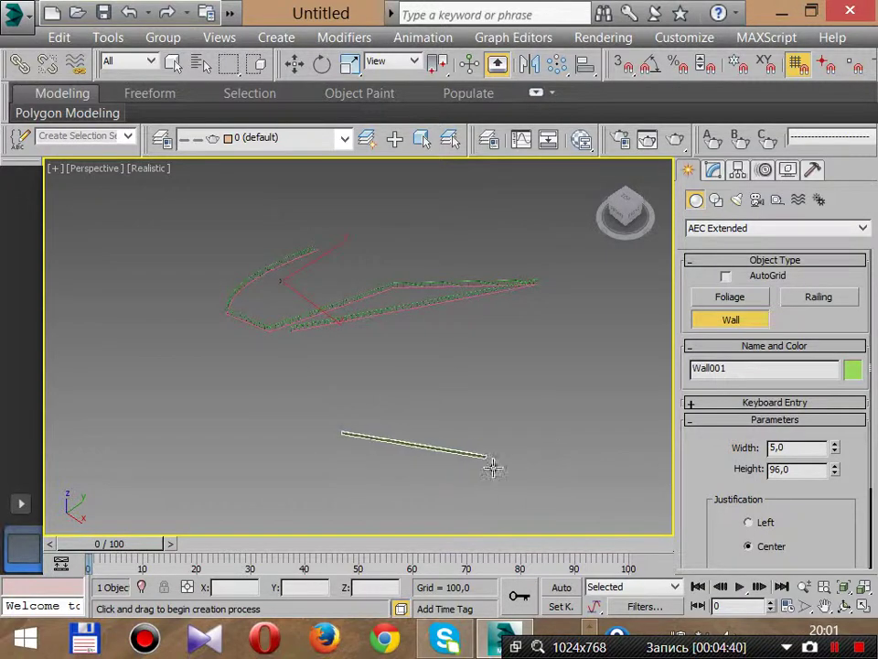
click(552, 400)
click(450, 346)
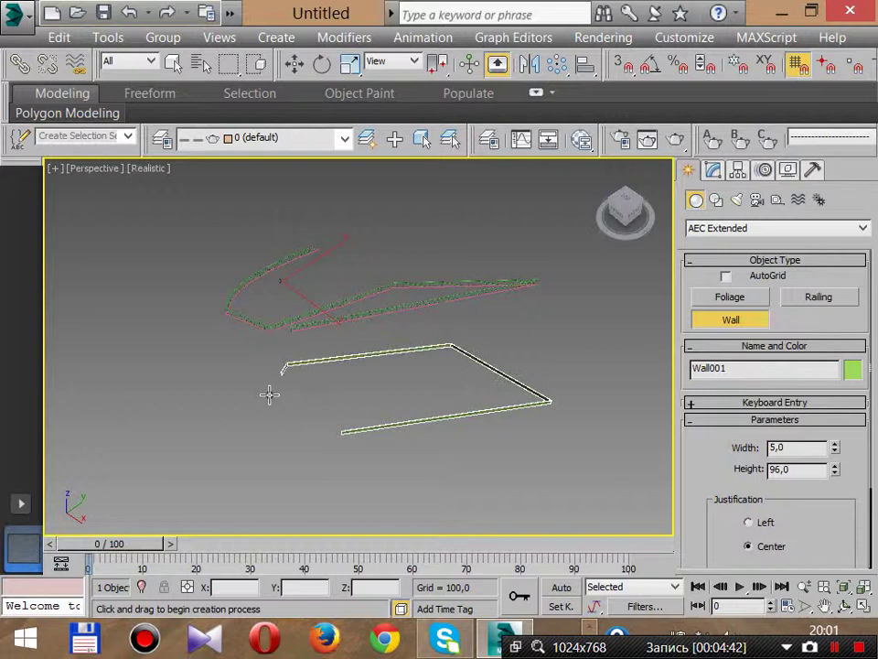
click(344, 439)
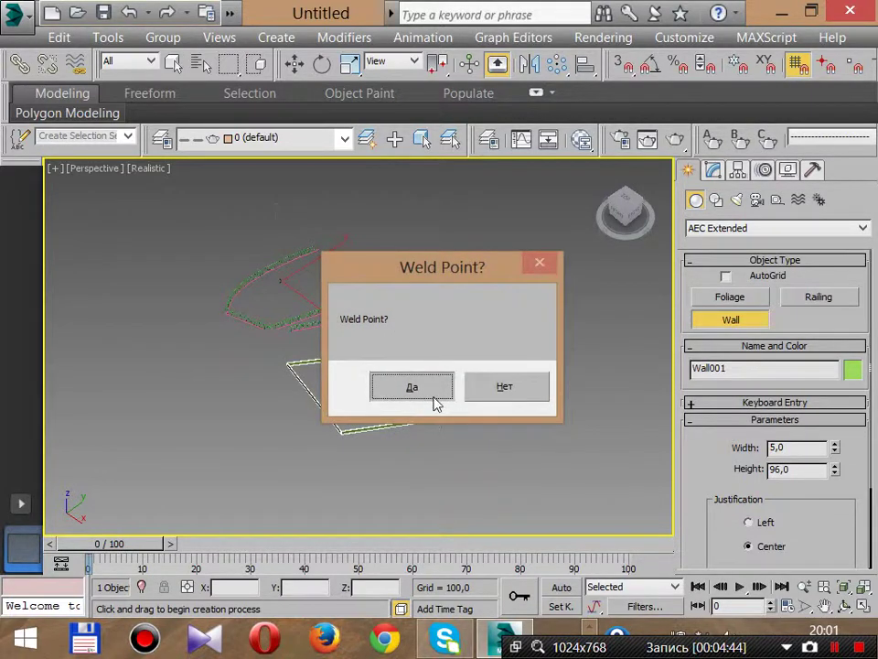
click(435, 403)
scroll(388, 393, up, 3)
right_click(382, 400)
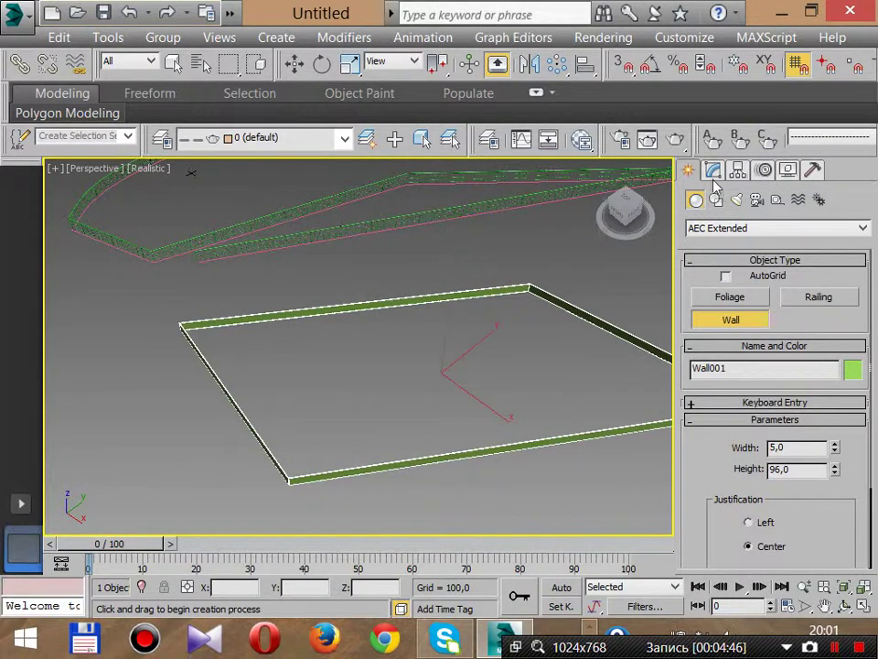
- Start another wall with the width set to 216,1 and the height to 564,1
click(713, 172)
drag(826, 506, 805, 403)
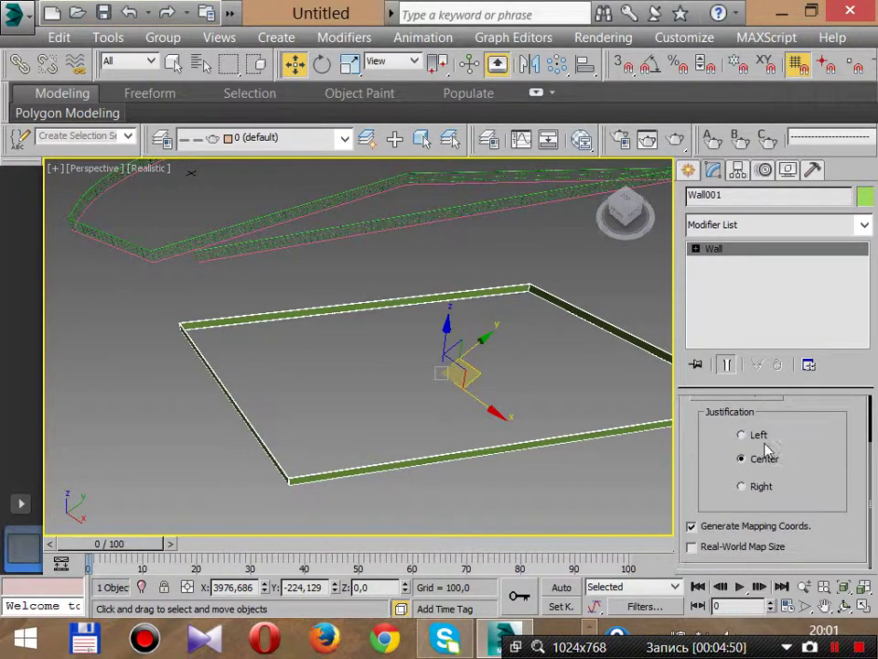
middle_drag(410, 308, 312, 325)
scroll(392, 295, down, 4)
scroll(668, 231, up, 2)
click(690, 170)
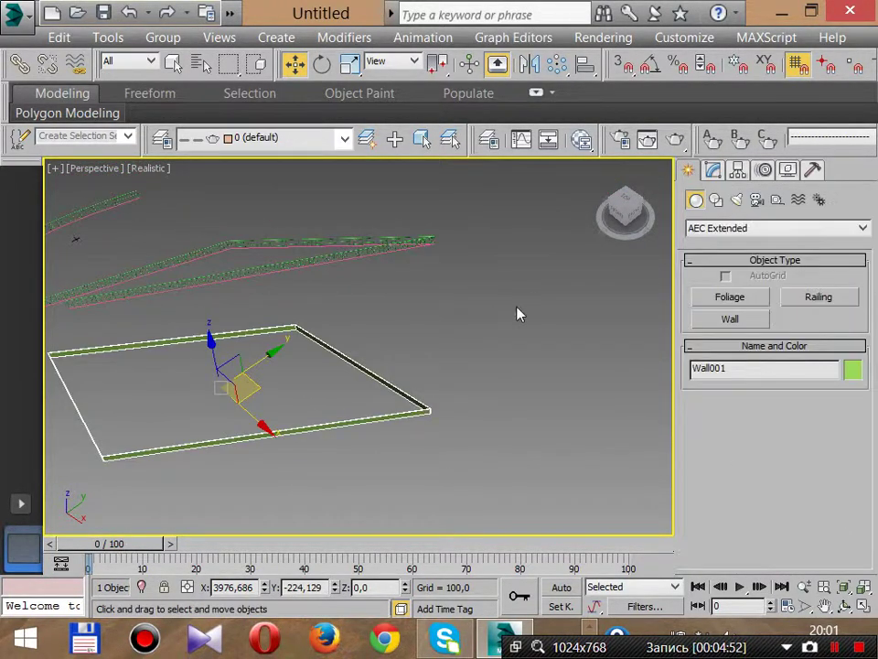
click(731, 321)
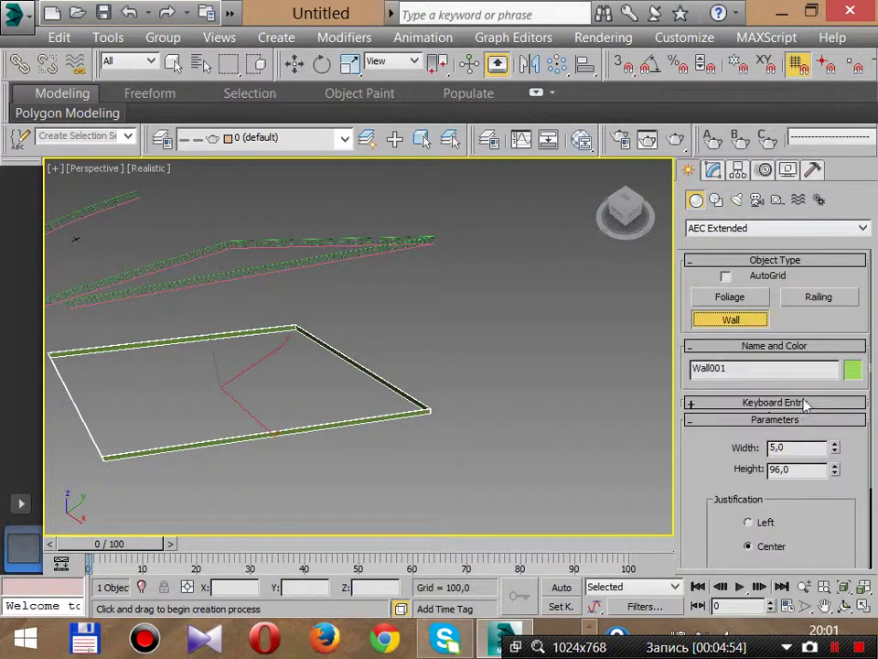
drag(843, 459, 809, 456)
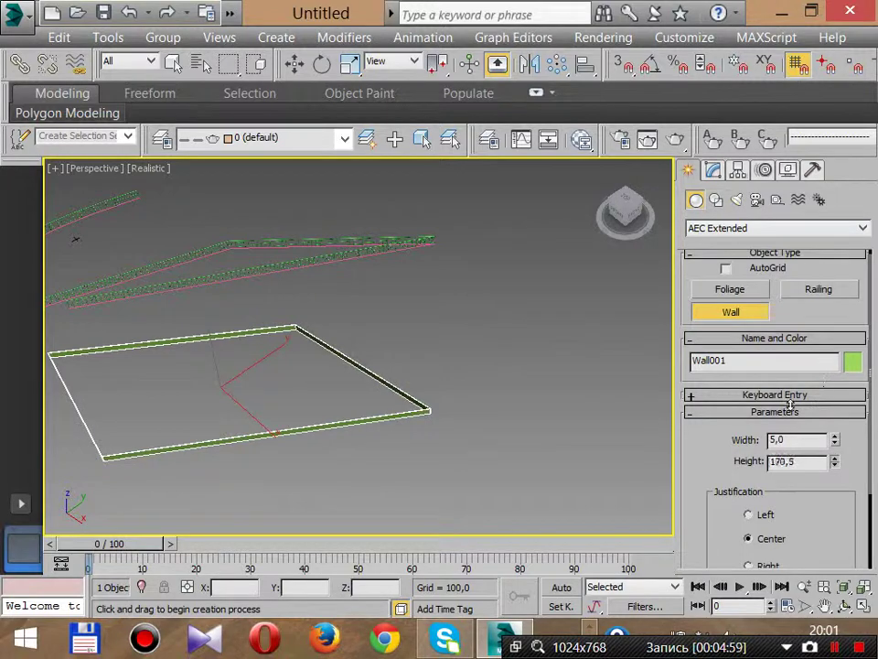
drag(777, 599, 847, 411)
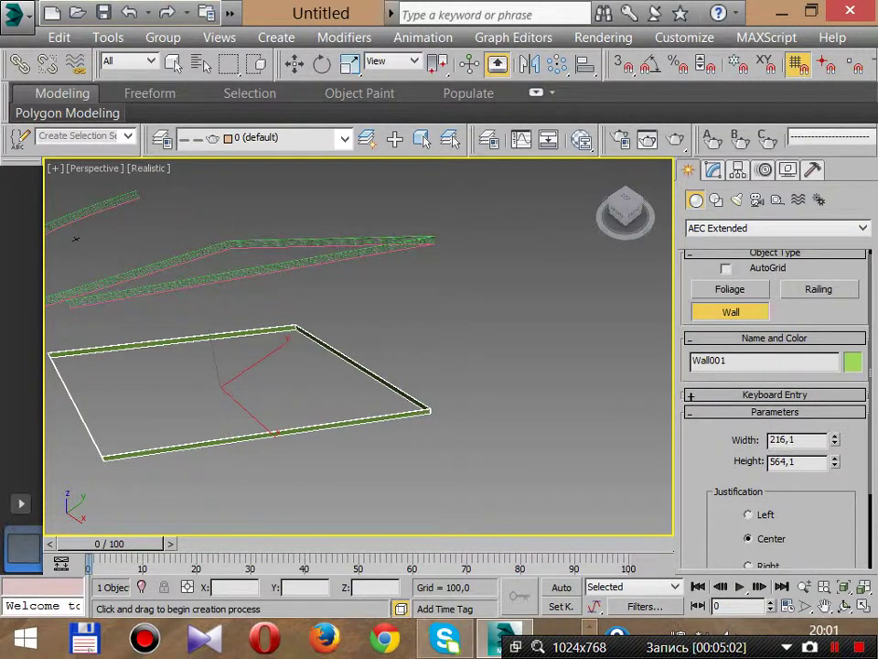
- Draw a closed triangular wall beside the four-sided one and weld its end points
middle_drag(419, 321, 354, 312)
click(471, 298)
click(435, 463)
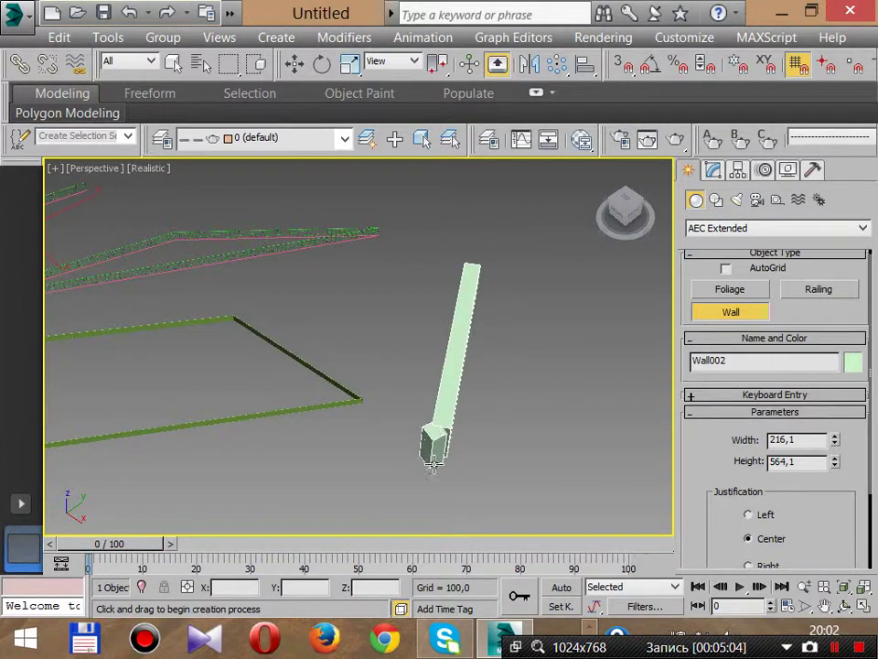
scroll(462, 476, down, 4)
click(670, 497)
click(616, 346)
click(473, 391)
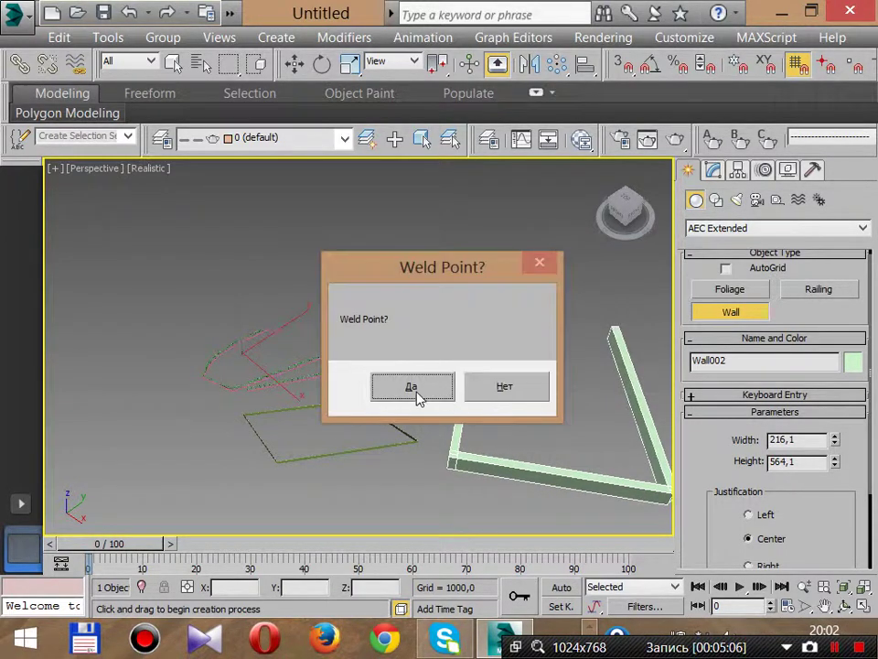
click(412, 388)
- Draw a large open wall of four segments around the railing and the four-sided wall
alt+middle_drag(373, 358, 334, 316)
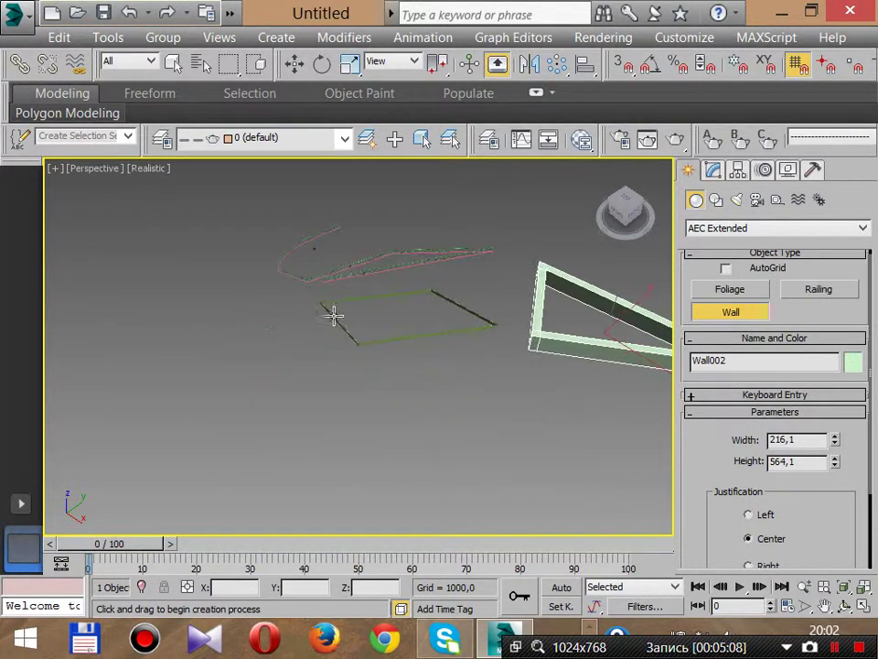
click(194, 208)
click(62, 448)
click(320, 480)
click(441, 430)
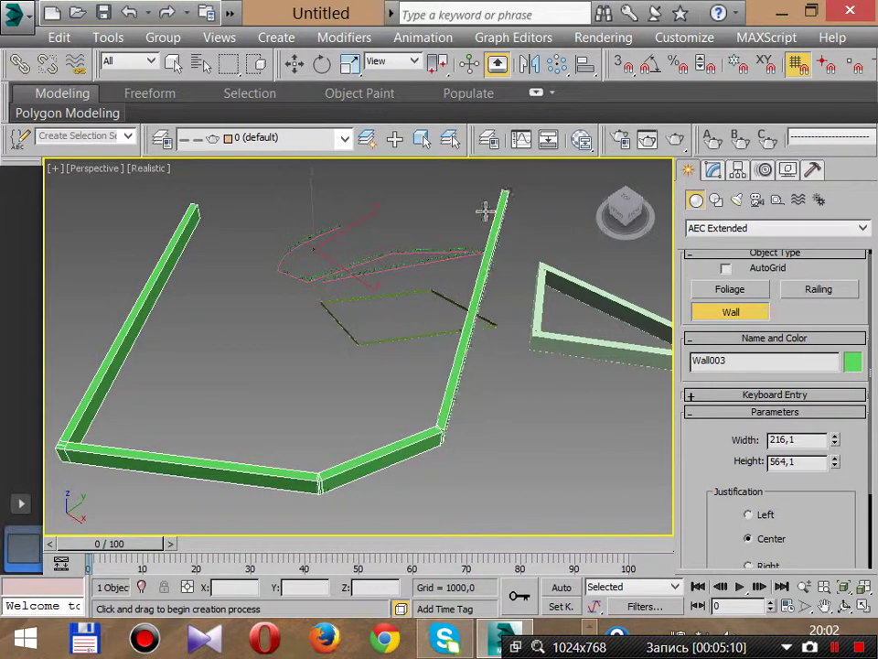
click(485, 213)
right_click(457, 393)
alt+middle_drag(456, 393, 418, 350)
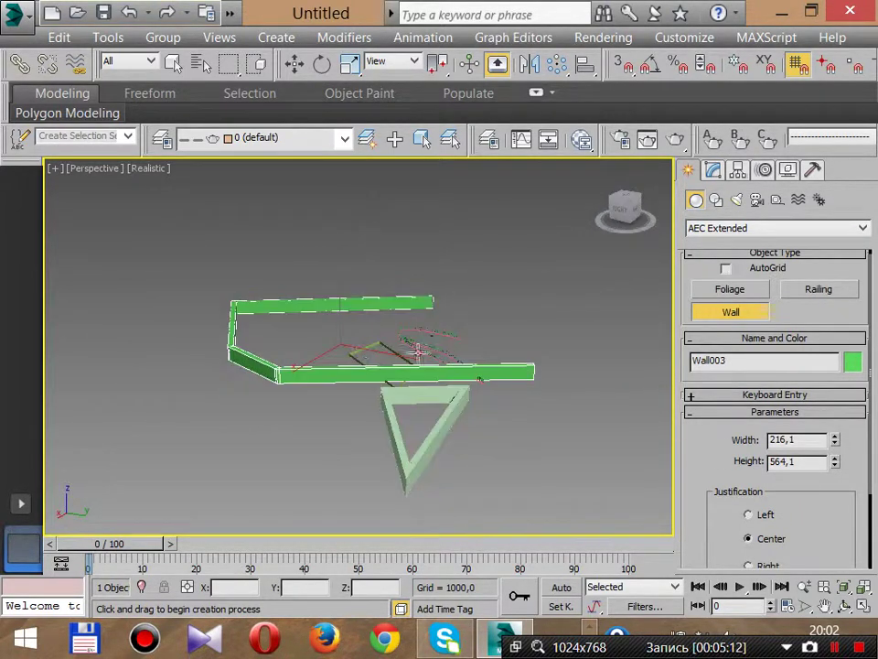
- Make the open four-segment wall several times taller and finish wall creation
drag(832, 439, 137, 234)
alt+middle_drag(206, 291, 418, 446)
right_click(418, 446)
- Switch to the Windows object category and create an awning window about 4794 high beyond the walls
click(732, 231)
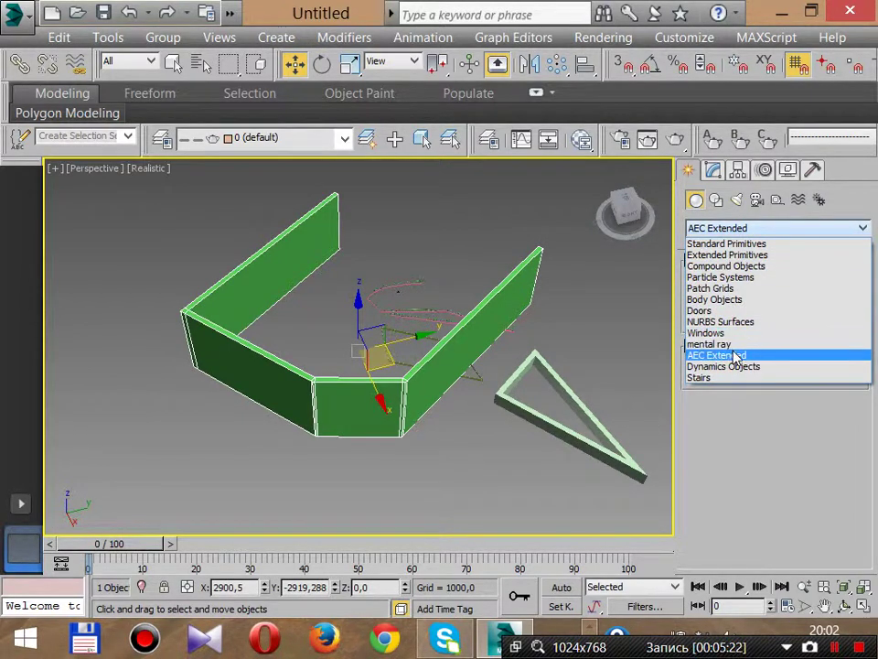
click(705, 333)
middle_drag(619, 379, 423, 361)
click(748, 298)
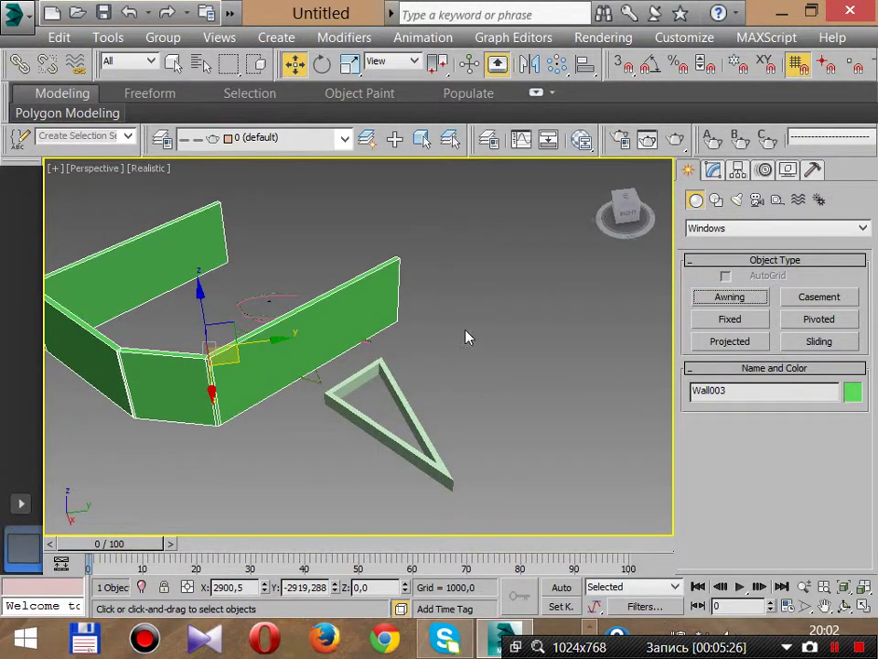
drag(472, 340, 620, 302)
click(624, 302)
click(564, 195)
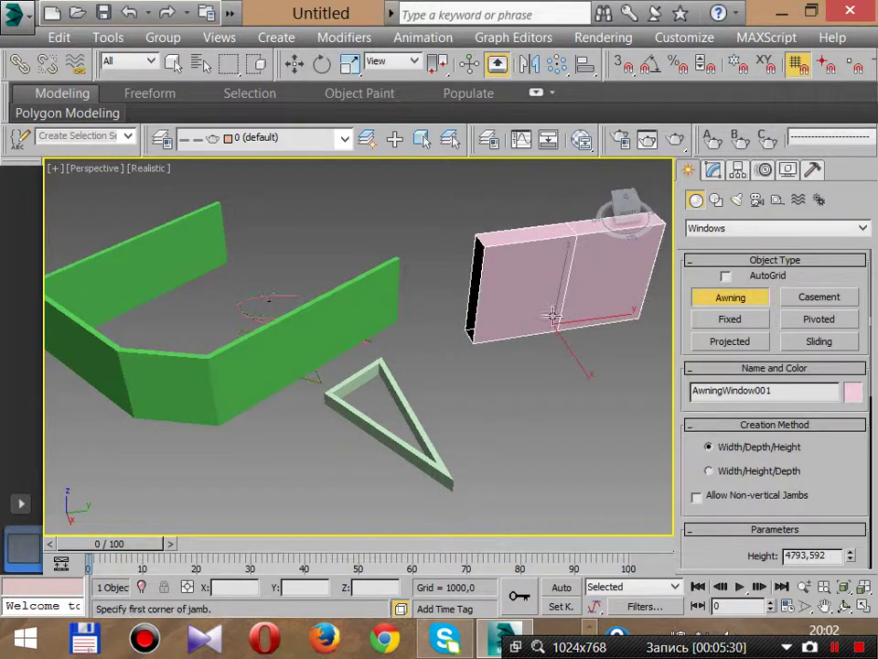
- Create a second awning window next to the first, at an angle to it
alt+middle_drag(460, 280, 556, 364)
middle_drag(556, 364, 426, 377)
drag(495, 375, 613, 376)
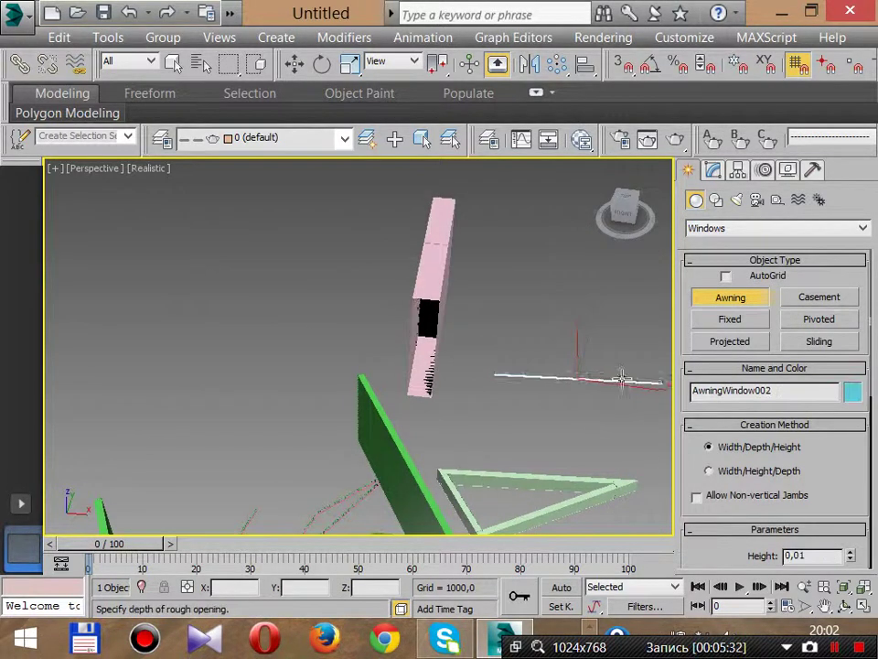
click(602, 352)
click(607, 201)
middle_drag(527, 352, 327, 290)
- Create a casement window about 7693 high beside the second awning window
click(830, 301)
middle_drag(442, 401, 294, 412)
drag(514, 326, 671, 332)
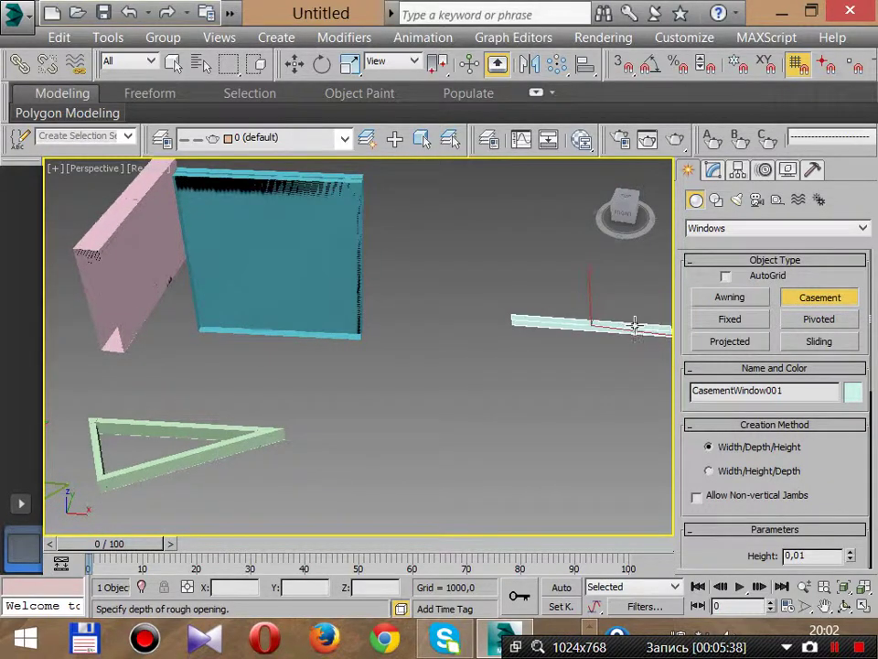
click(631, 318)
click(619, 149)
middle_drag(533, 305, 450, 324)
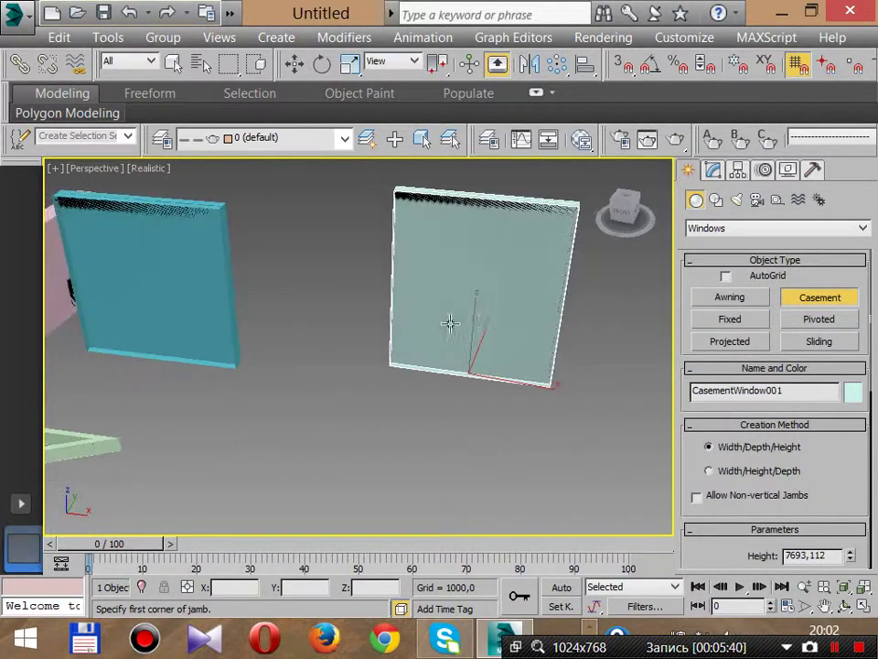
- Create a fixed window about 7935 high in front of the casement window
click(729, 318)
drag(324, 435, 602, 470)
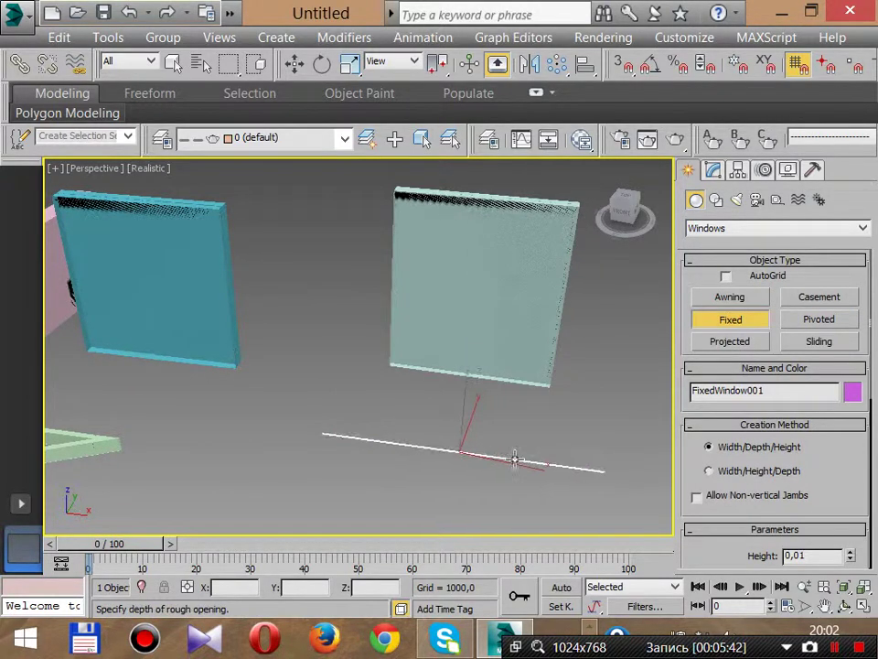
click(463, 427)
click(480, 216)
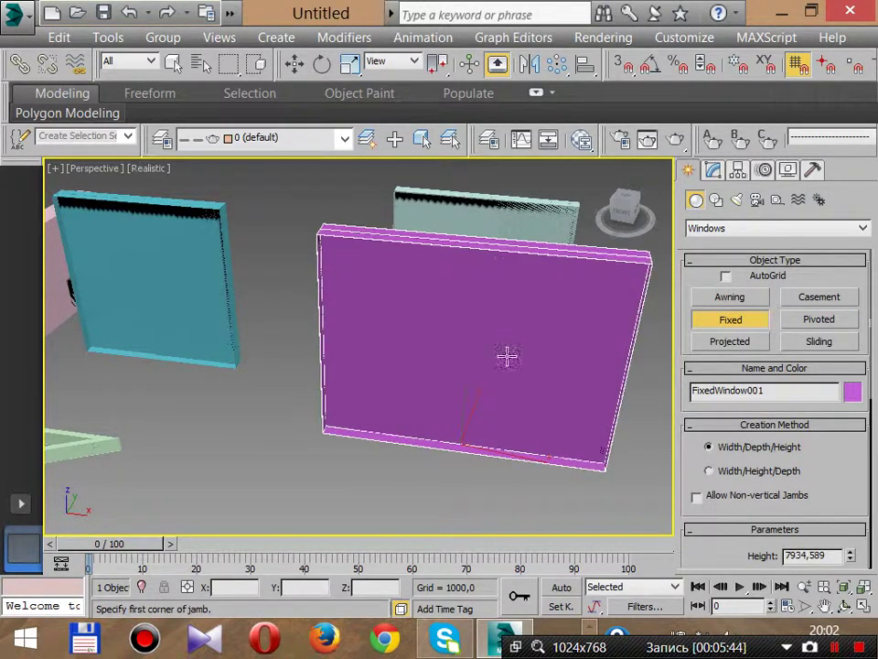
right_click(649, 441)
- Select all the awning, casement and fixed windows together and delete them
middle_drag(566, 428, 549, 274)
scroll(540, 322, down, 5)
drag(568, 219, 380, 370)
key(Delete)
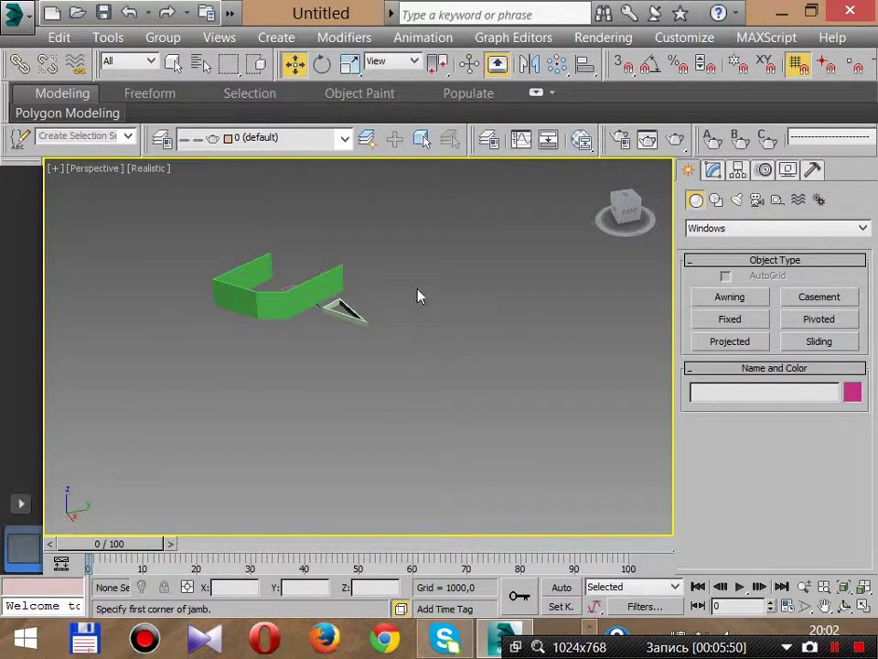
- Create a sliding window about 11909 wide, 744 deep and 15790 high beside the walls
middle_drag(307, 264, 485, 341)
scroll(368, 314, up, 3)
click(812, 344)
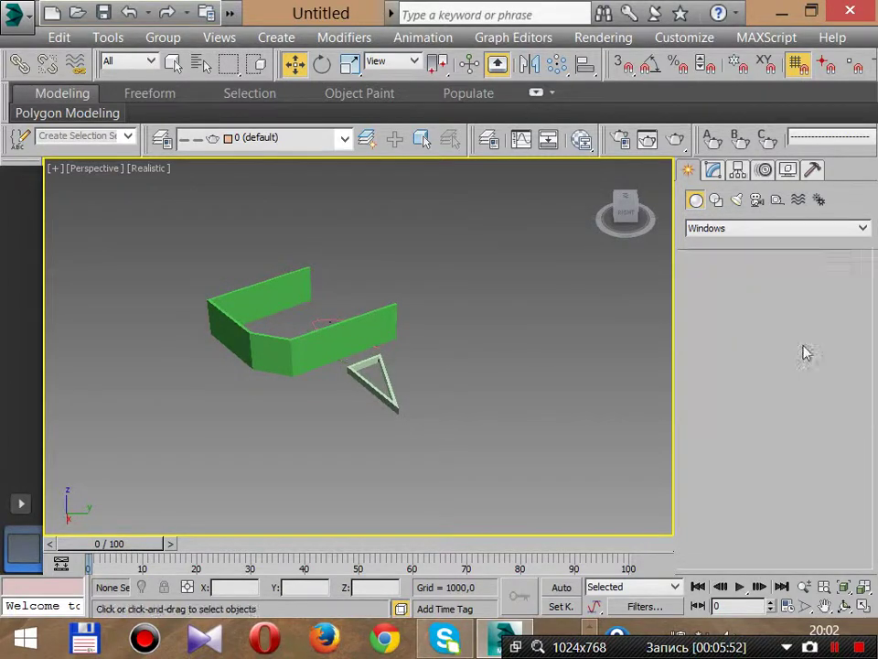
drag(420, 451, 592, 442)
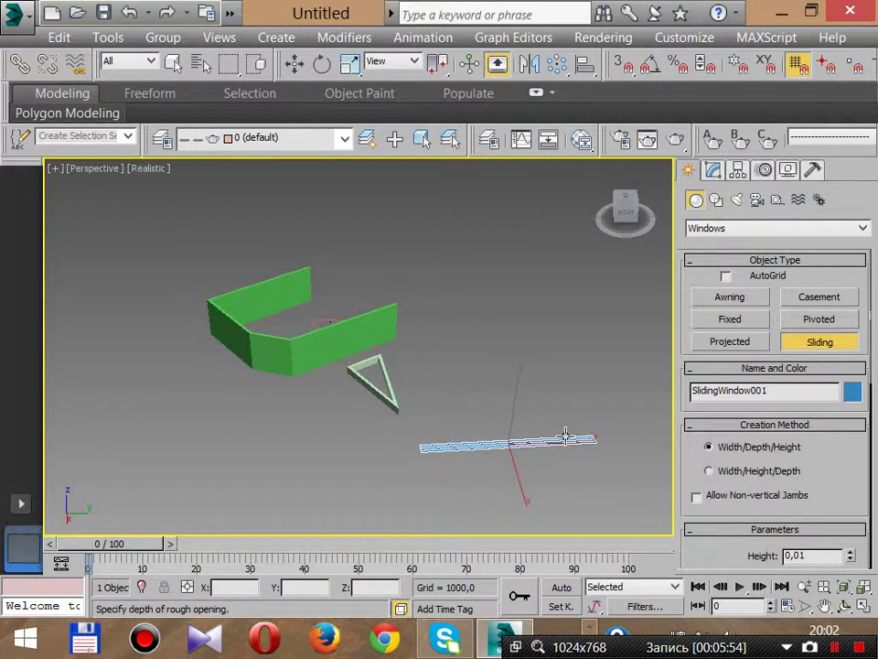
click(567, 434)
click(545, 262)
alt+middle_drag(545, 262, 514, 363)
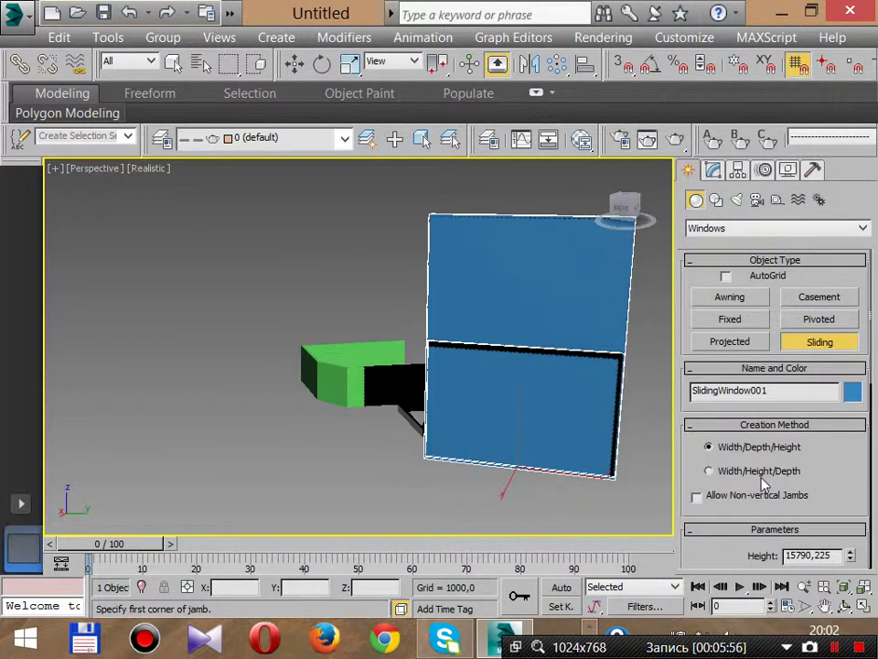
- Set the sliding window's height to 13263,789, width to 10479,485, depth to 1107,885, and frame widths to 4,26 horizontal and 2,44 vertical
scroll(818, 419, down, 5)
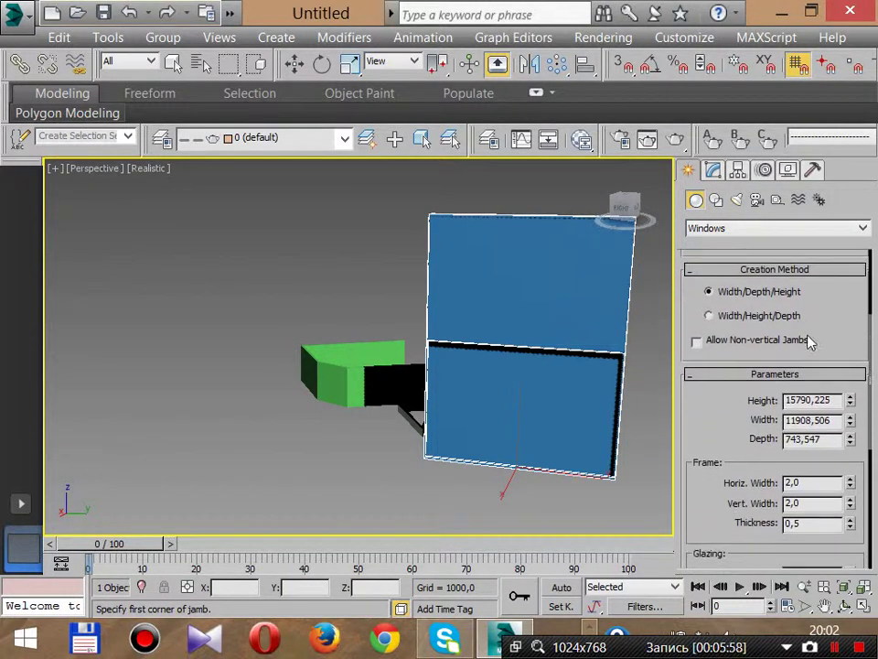
drag(853, 400, 853, 438)
drag(852, 441, 850, 399)
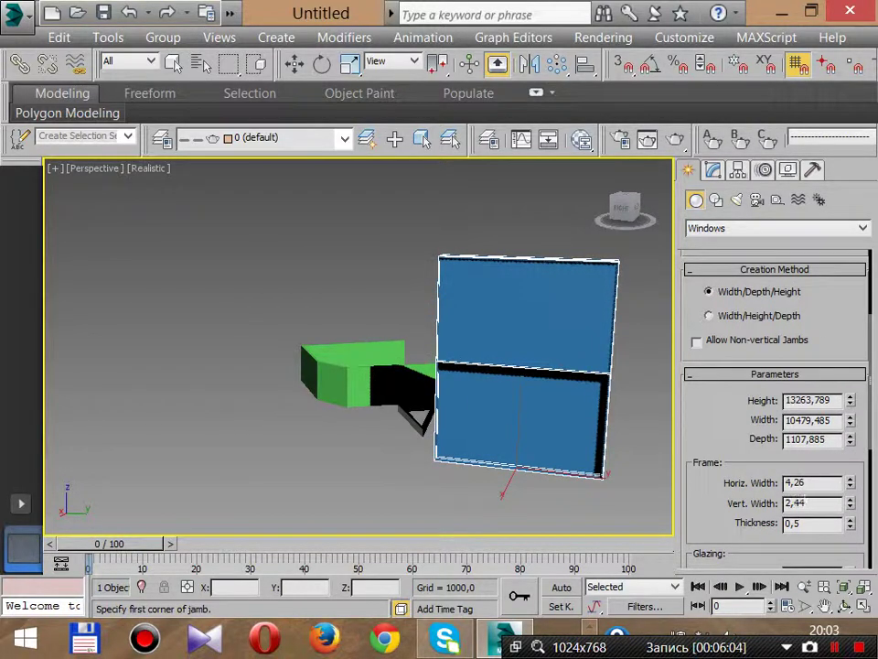
- Adjust the sliding window's rail width and finish window creation
scroll(834, 457, down, 5)
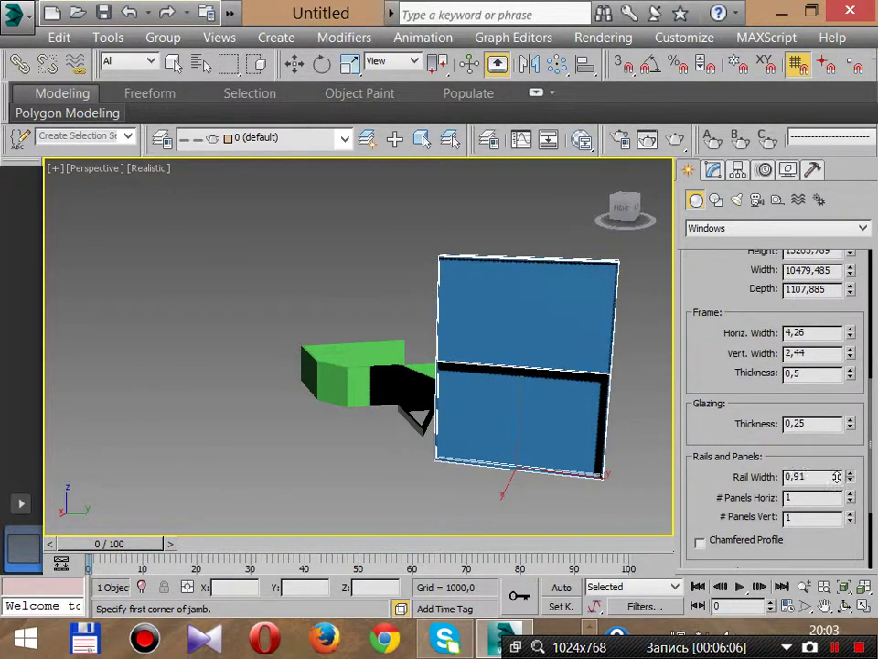
drag(836, 476, 837, 474)
alt+middle_drag(528, 351, 628, 384)
key(w)
alt+middle_drag(466, 390, 468, 357)
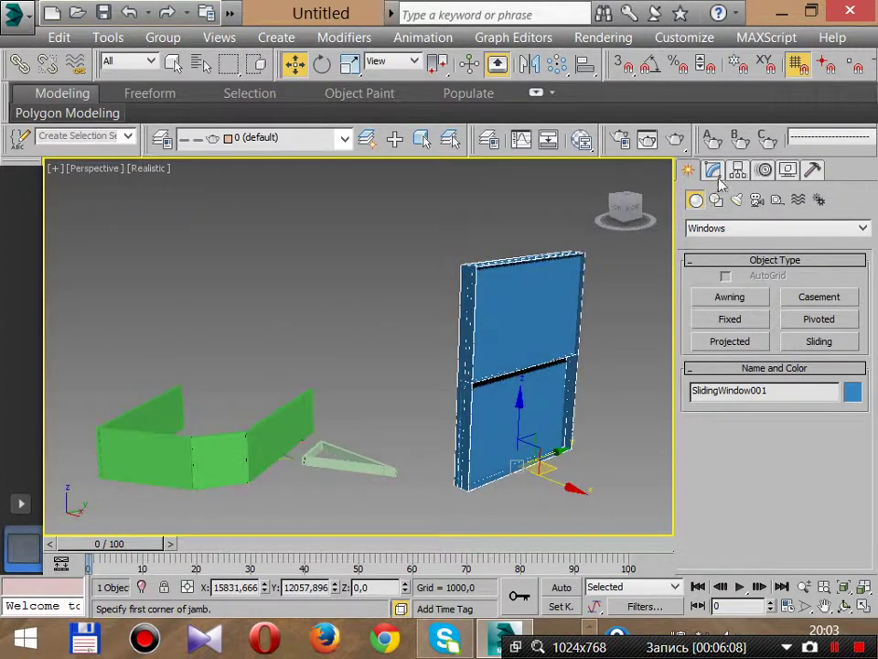
- Create a pivot door about 11267 wide, 982 deep and 15963 high in front of the walls
click(723, 231)
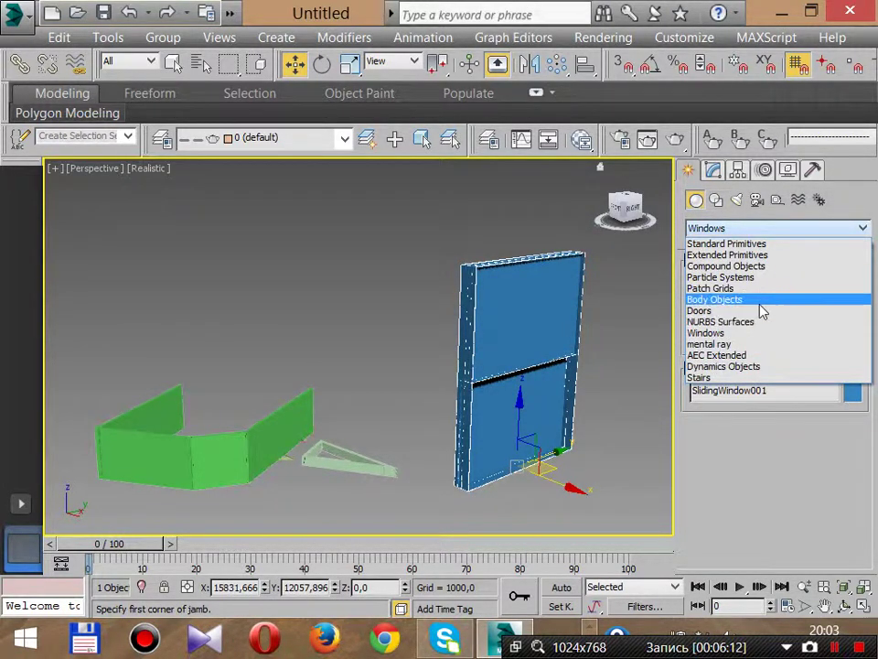
click(760, 322)
click(760, 229)
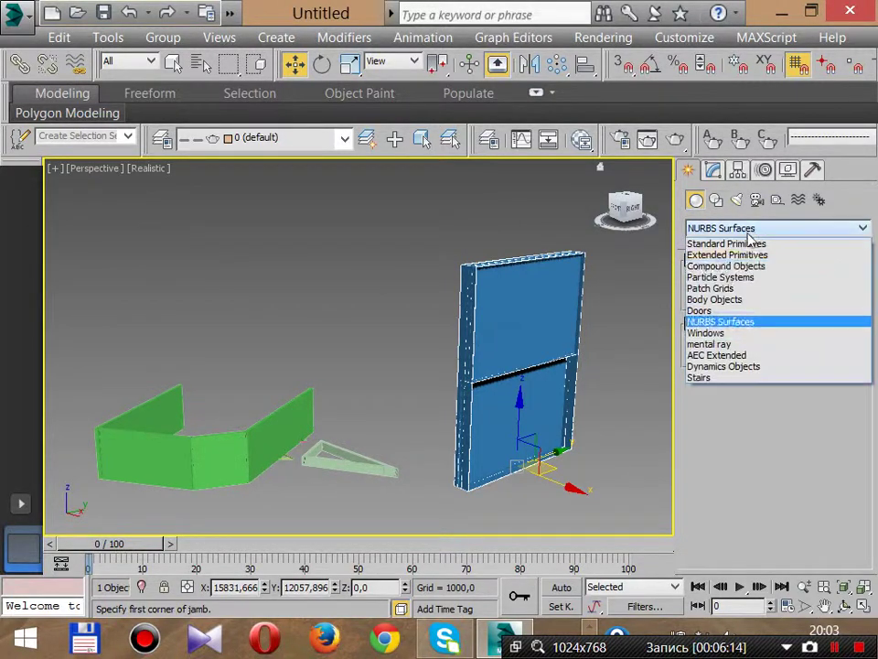
click(729, 309)
alt+middle_drag(360, 327, 484, 288)
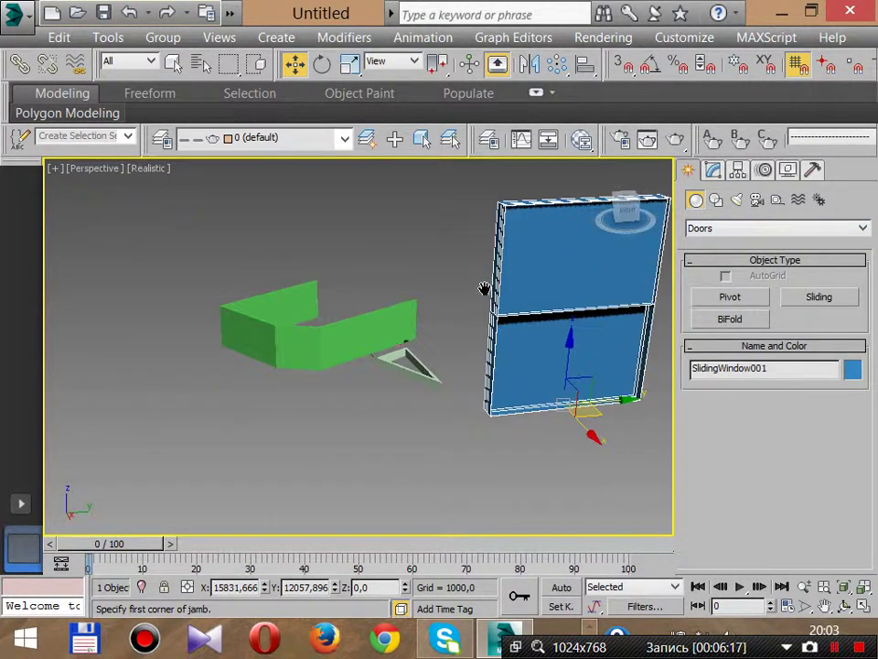
click(730, 298)
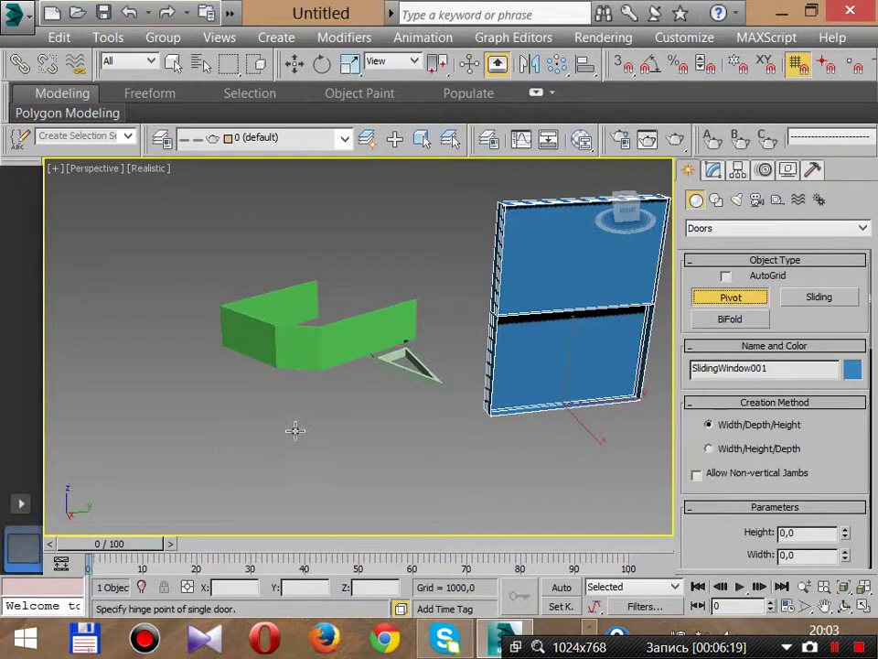
drag(294, 427, 117, 499)
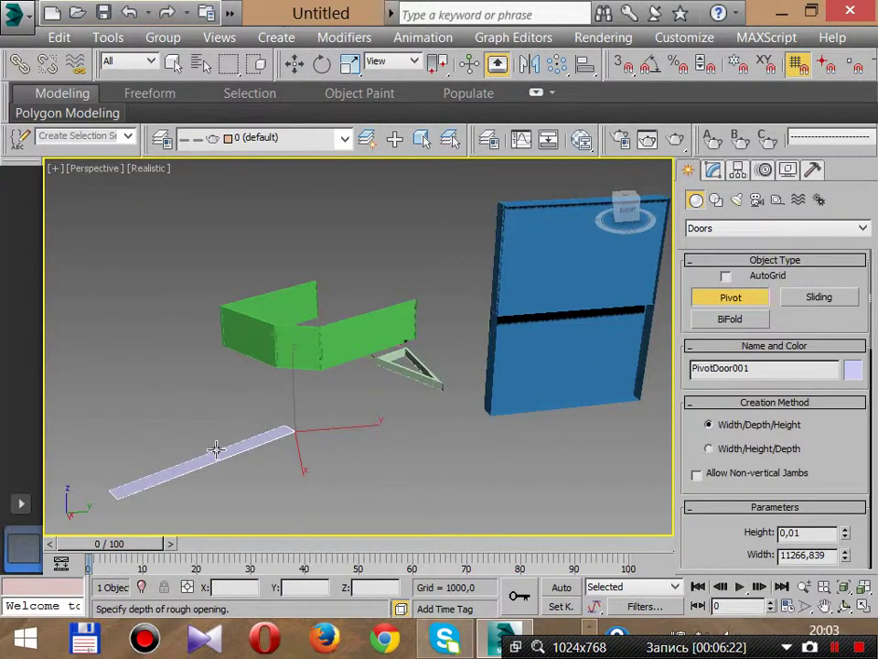
click(216, 451)
click(255, 301)
alt+middle_drag(255, 301, 509, 283)
scroll(273, 303, up, 3)
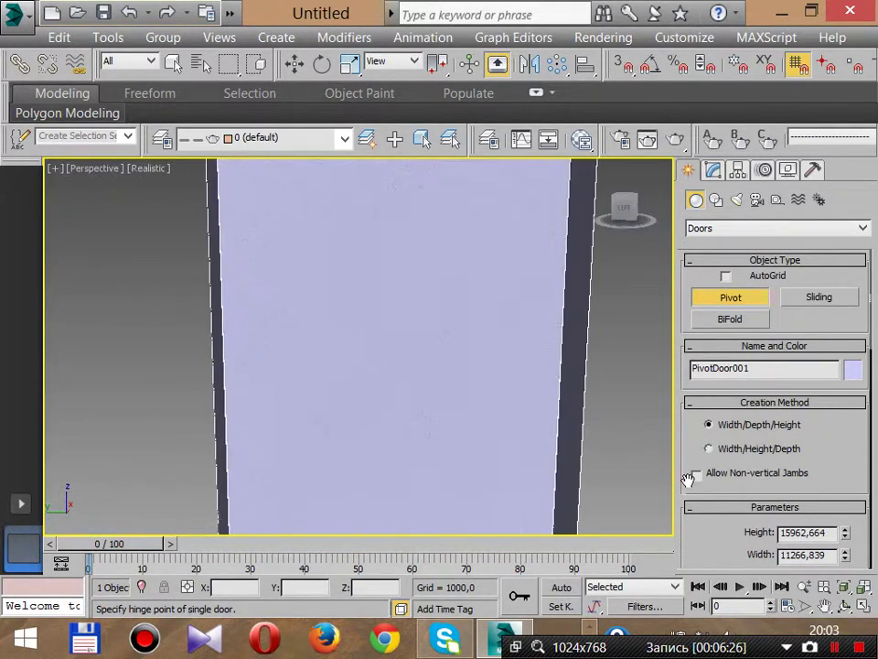
- Swing the pivot door open by 41 degrees
scroll(737, 519, down, 5)
drag(846, 486, 833, 399)
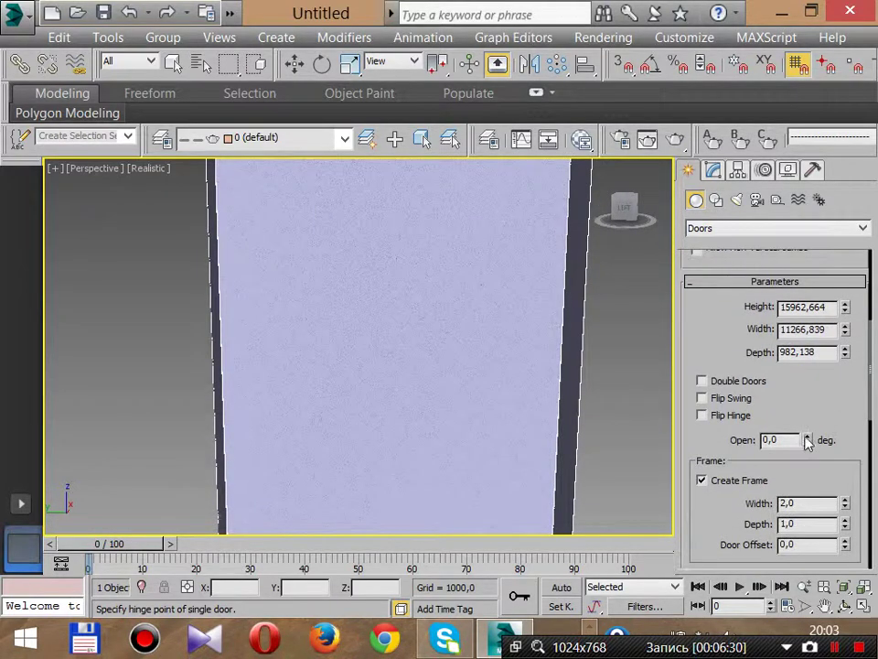
drag(807, 443, 807, 426)
scroll(347, 372, down, 5)
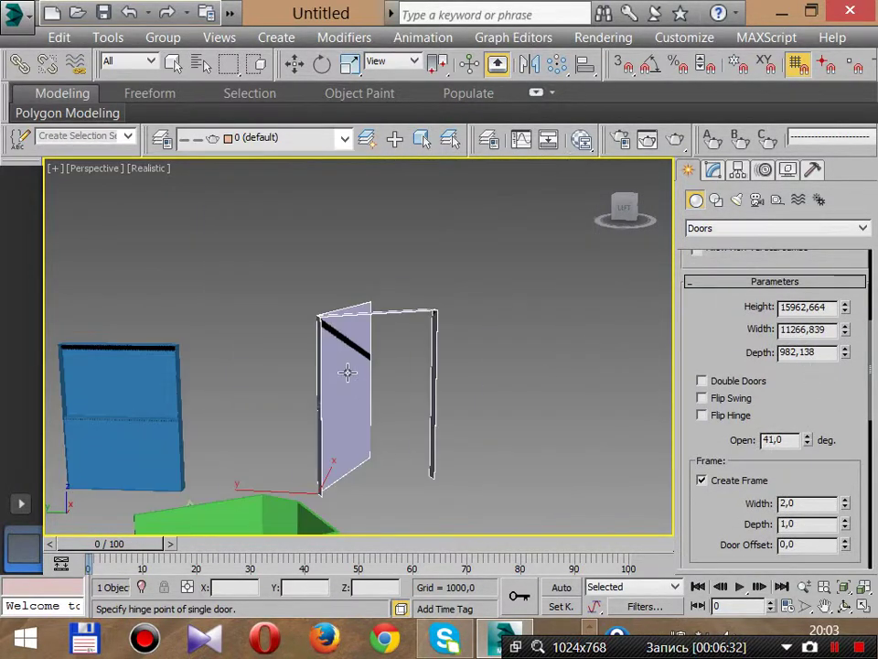
alt+middle_drag(347, 372, 674, 502)
- Set the pivot door's frame width to 246,482 and adjust its frame depth
drag(716, 519, 828, 441)
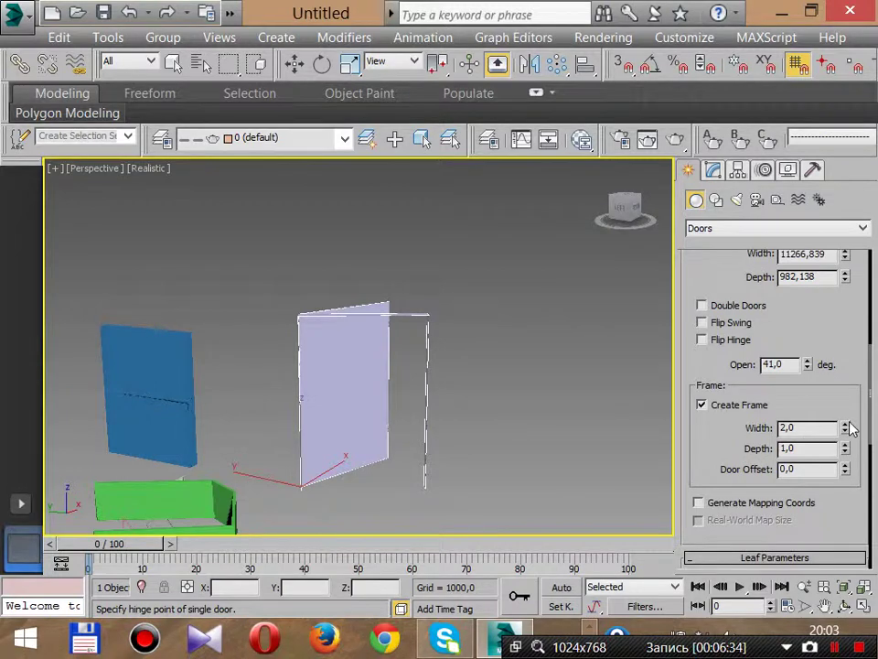
drag(817, 254, 326, 317)
middle_drag(538, 312, 506, 237)
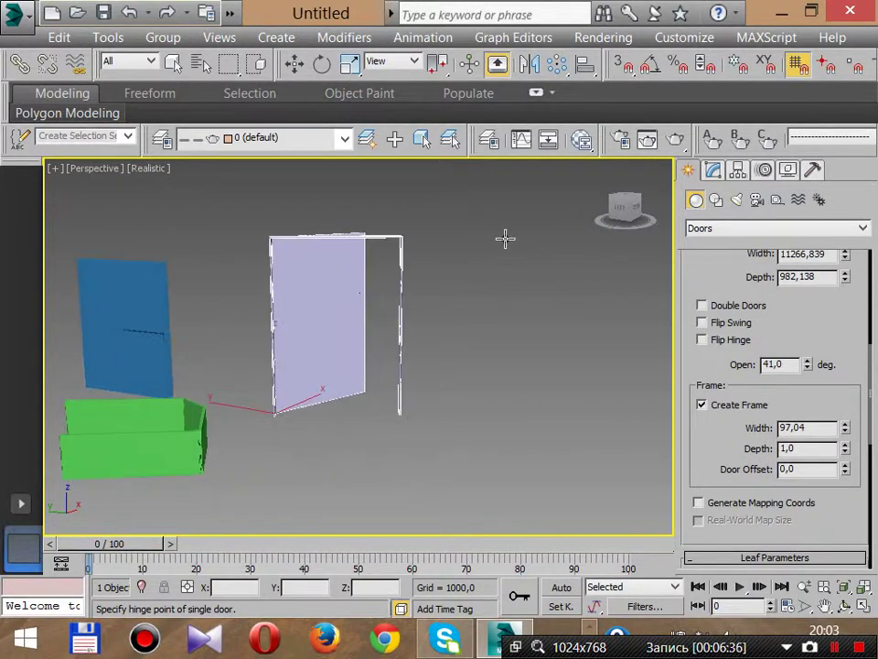
scroll(503, 237, up, 4)
middle_drag(446, 298, 663, 307)
drag(844, 427, 826, 394)
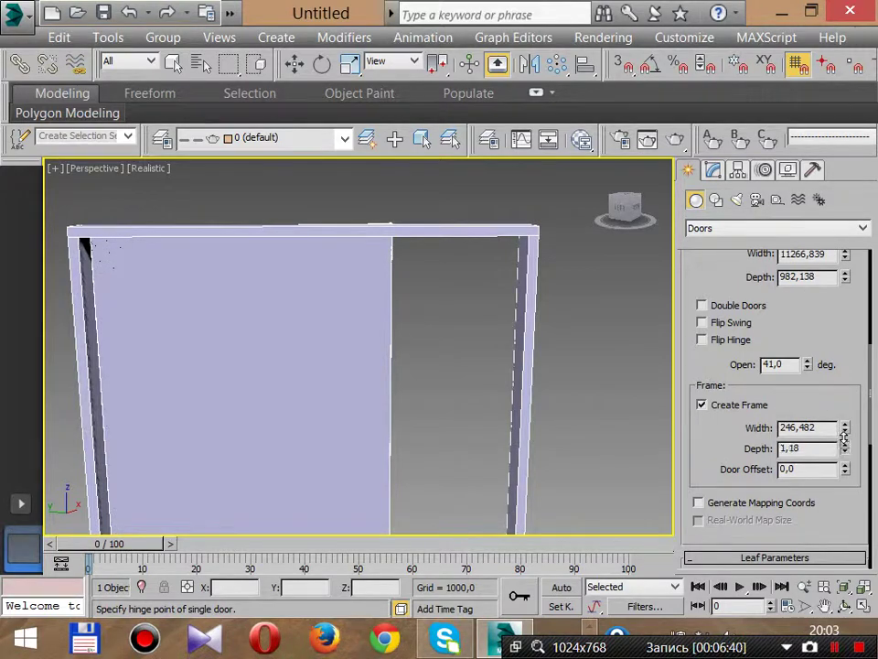
drag(844, 446, 767, 247)
- Look through the pivot door's leaf parameters, finish door creation and delete the door
drag(708, 498, 724, 168)
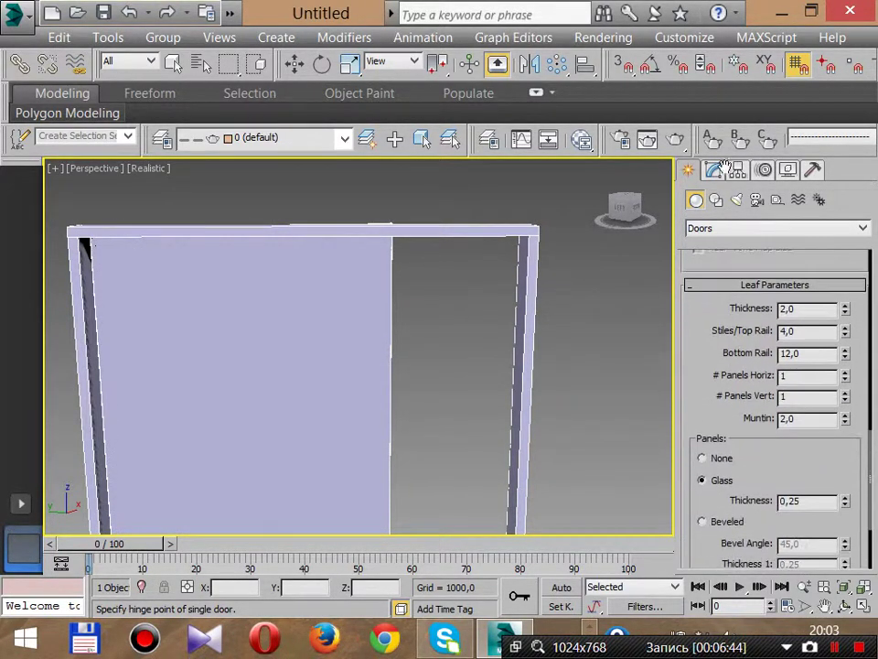
drag(721, 370, 737, 293)
alt+middle_drag(439, 312, 416, 321)
right_click(439, 518)
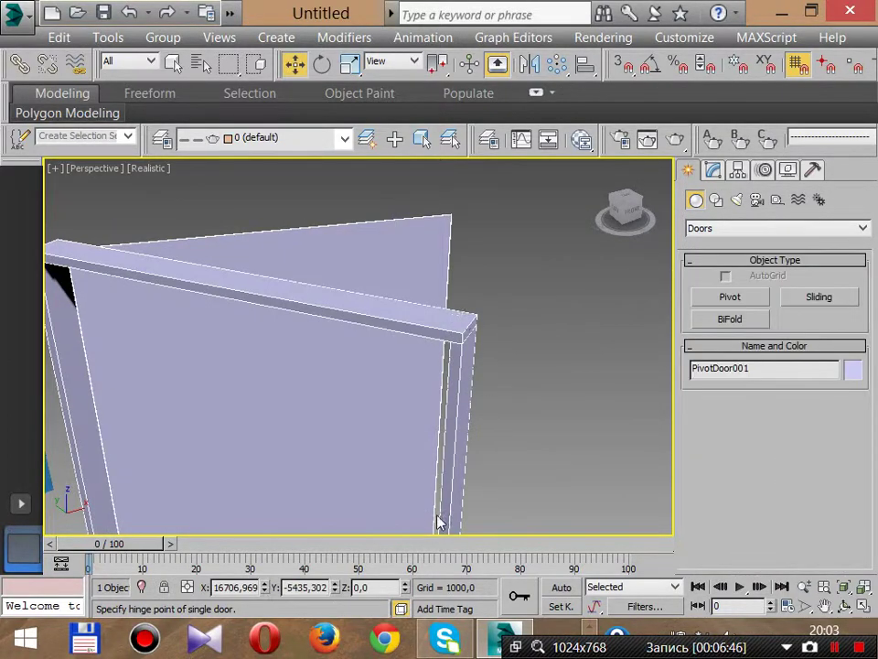
scroll(439, 520, down, 6)
mouse_move(461, 437)
alt+middle_down()
mouse_move(407, 464)
mouse_move(434, 416)
mouse_move(461, 431)
alt+middle_up()
key(Delete)
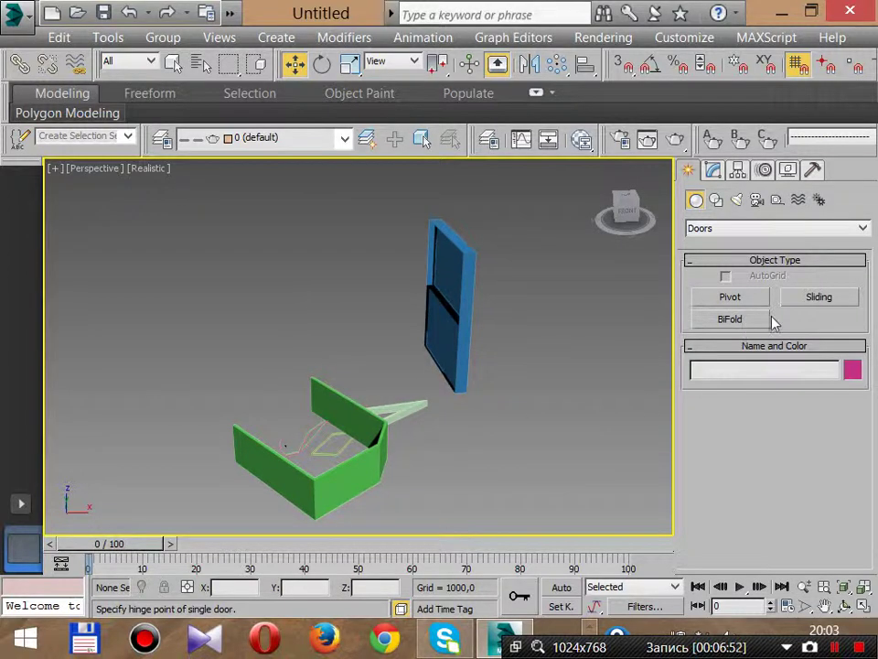
- Create a straight stair about 15655 long and 3682 wide beside the walls
click(703, 228)
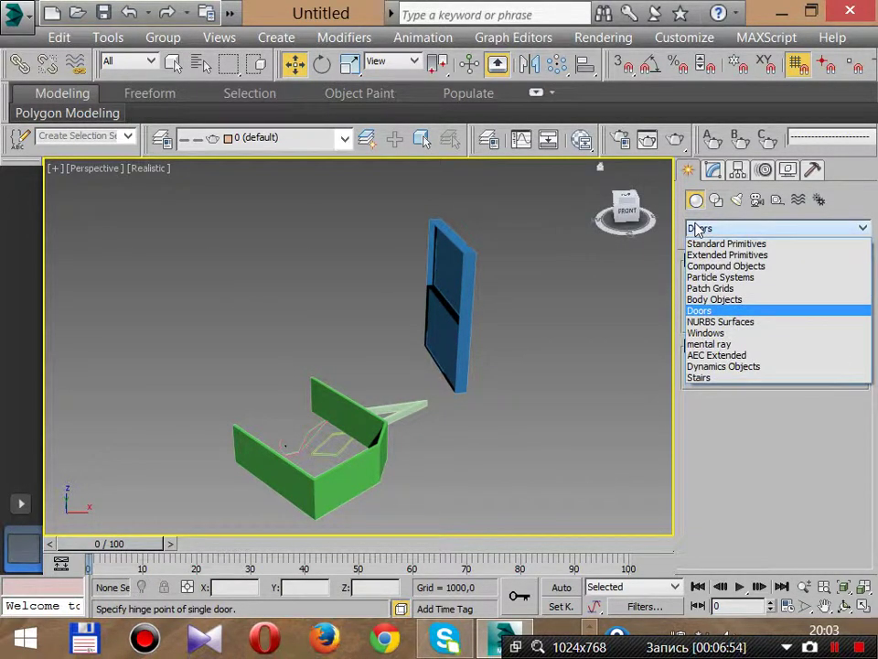
click(703, 377)
click(712, 228)
click(712, 377)
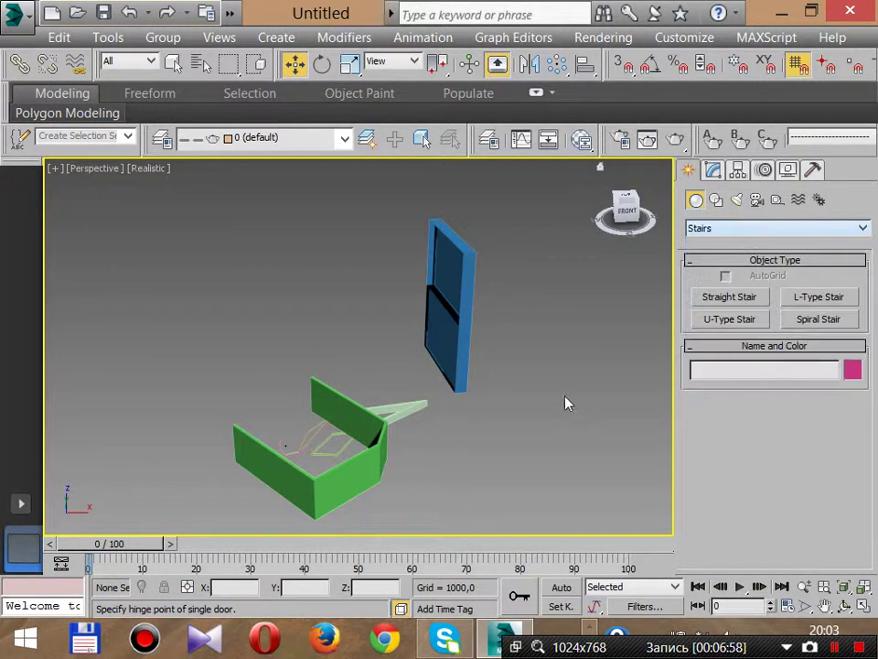
alt+middle_drag(566, 402, 538, 395)
click(743, 298)
middle_drag(380, 526, 376, 480)
drag(384, 436, 600, 434)
click(610, 400)
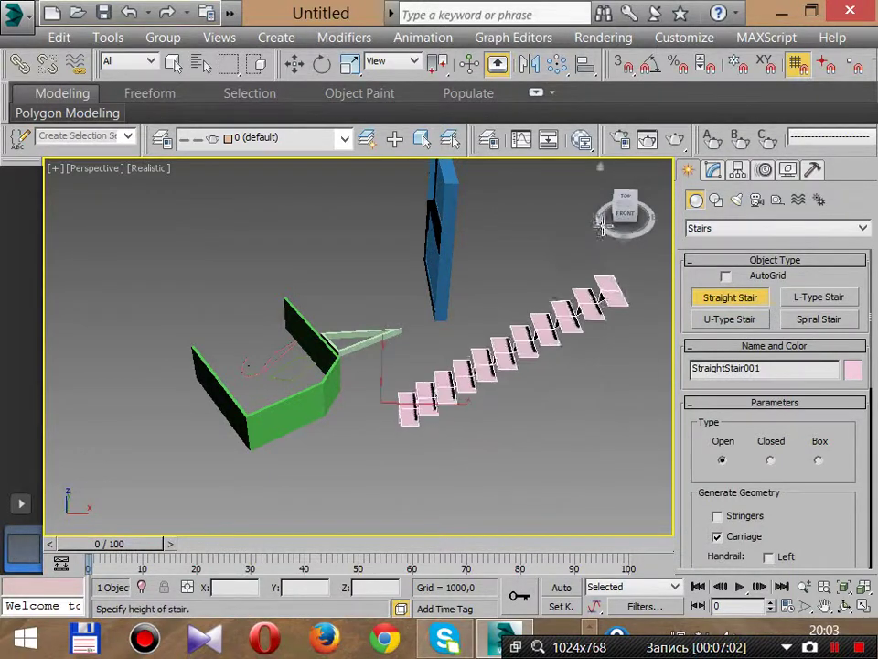
click(571, 240)
alt+middle_drag(560, 340, 531, 307)
middle_drag(607, 390, 523, 395)
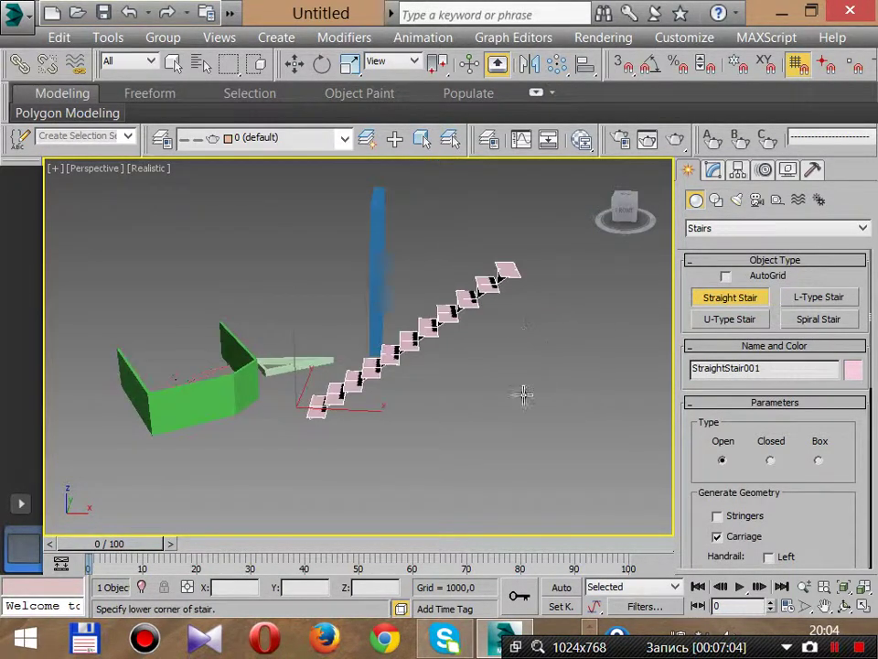
- Set the straight stair's type to Box and generate handrails and rail paths on both its left and right sides
click(770, 461)
click(818, 461)
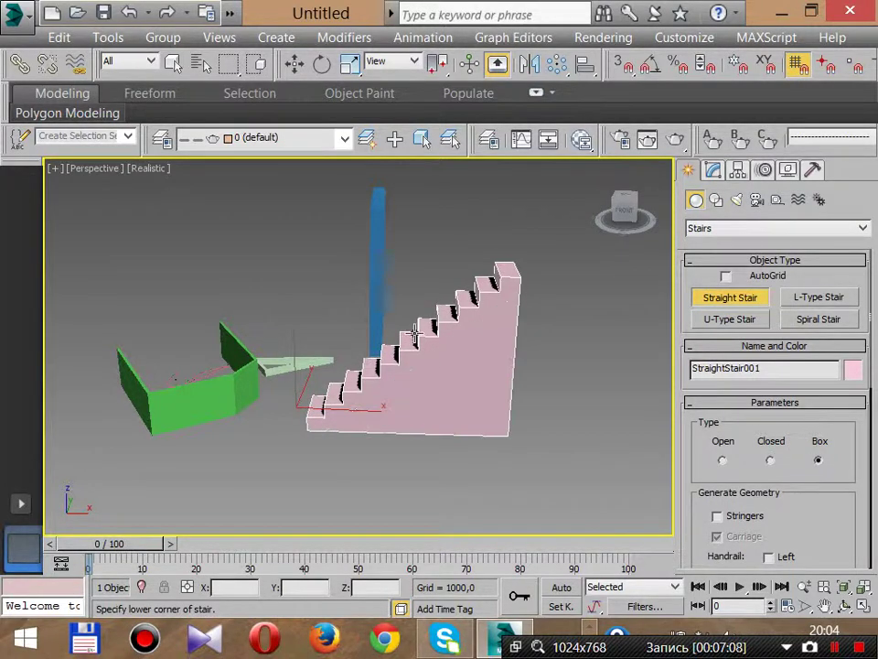
alt+middle_drag(586, 329, 549, 316)
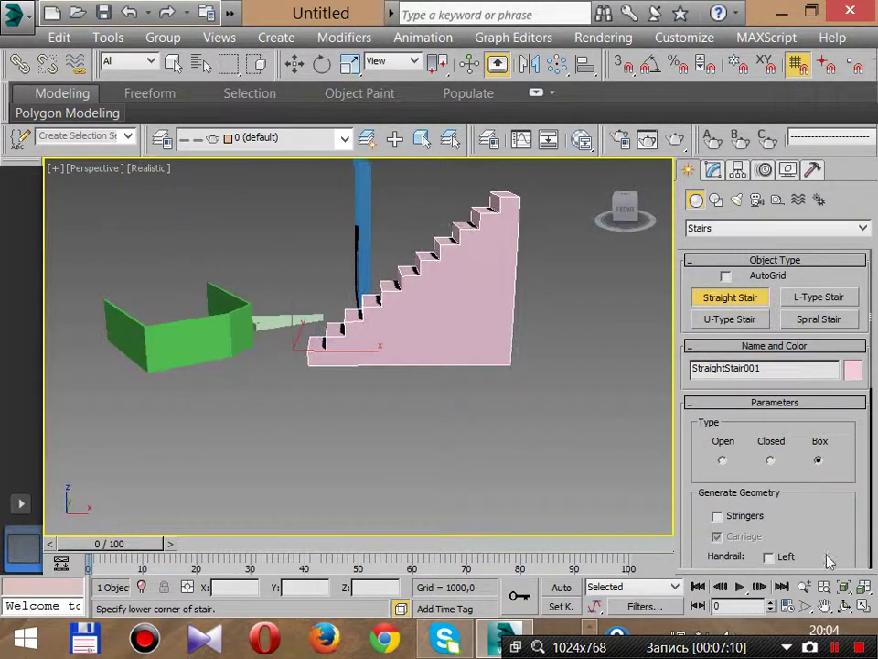
drag(821, 530, 792, 379)
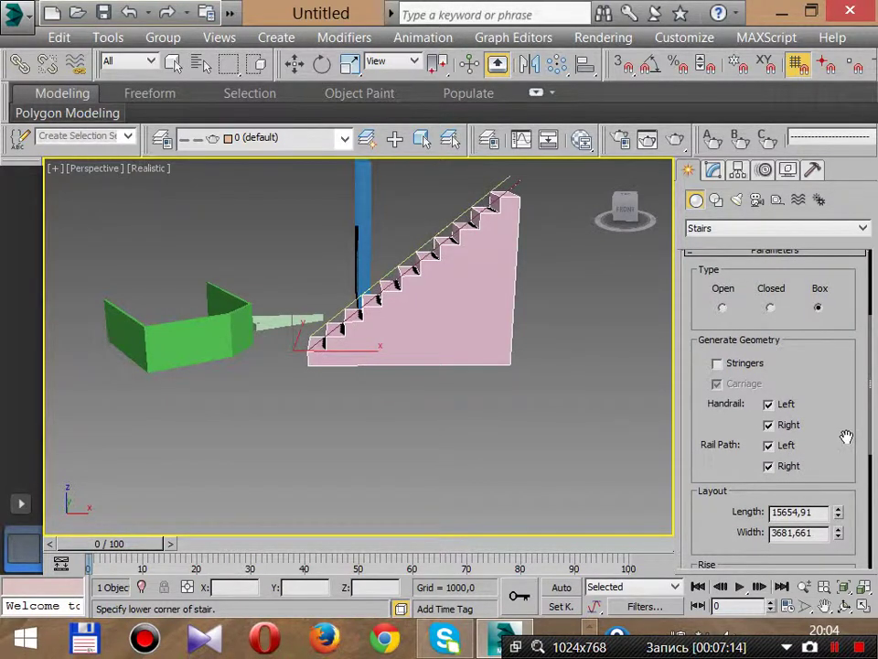
- Set the straight stair's length to 15341,812 and width to 7805,121, and look over its carriage parameters
drag(846, 437, 827, 263)
drag(737, 393, 731, 314)
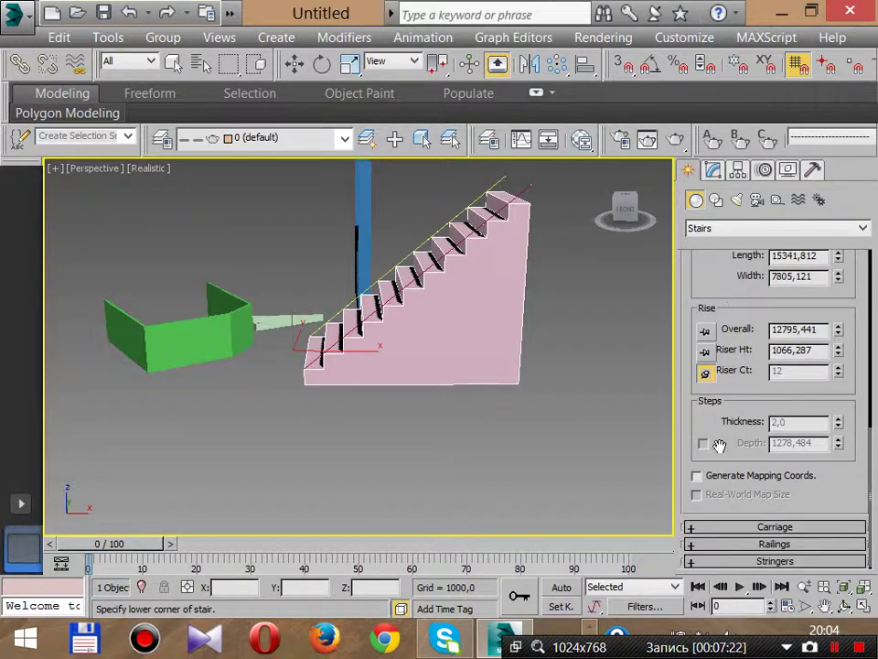
click(735, 528)
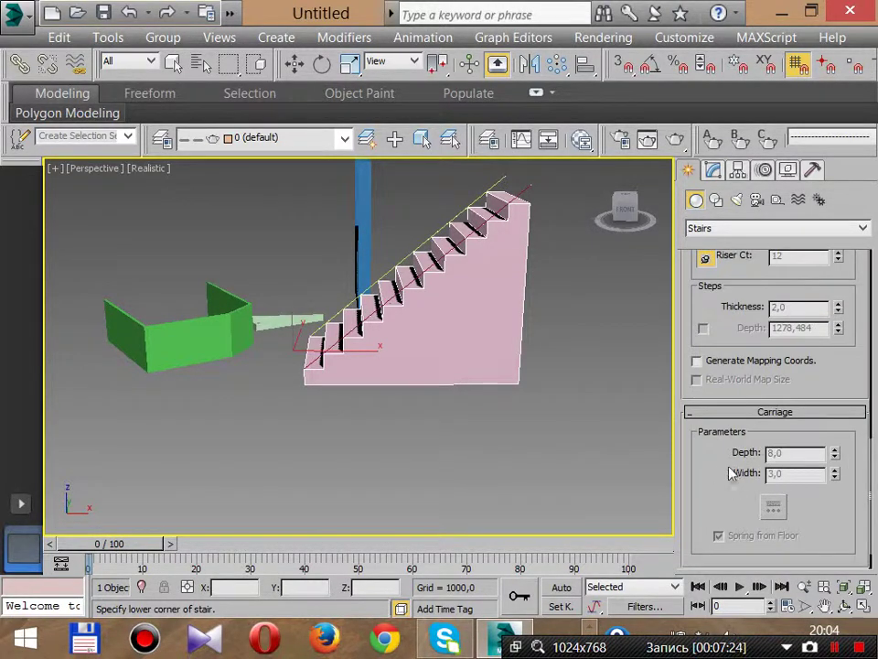
drag(732, 473, 758, 613)
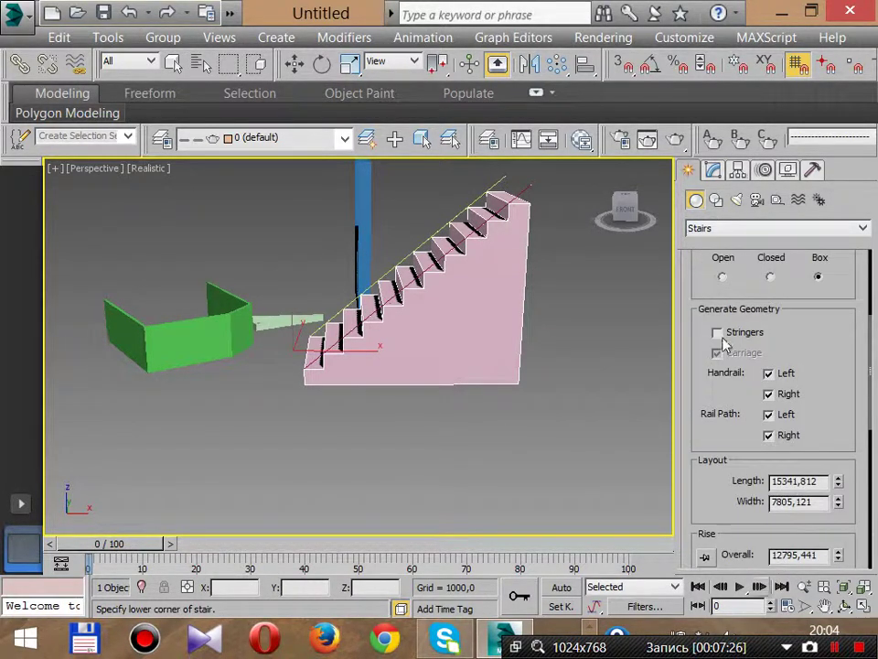
drag(712, 289, 699, 604)
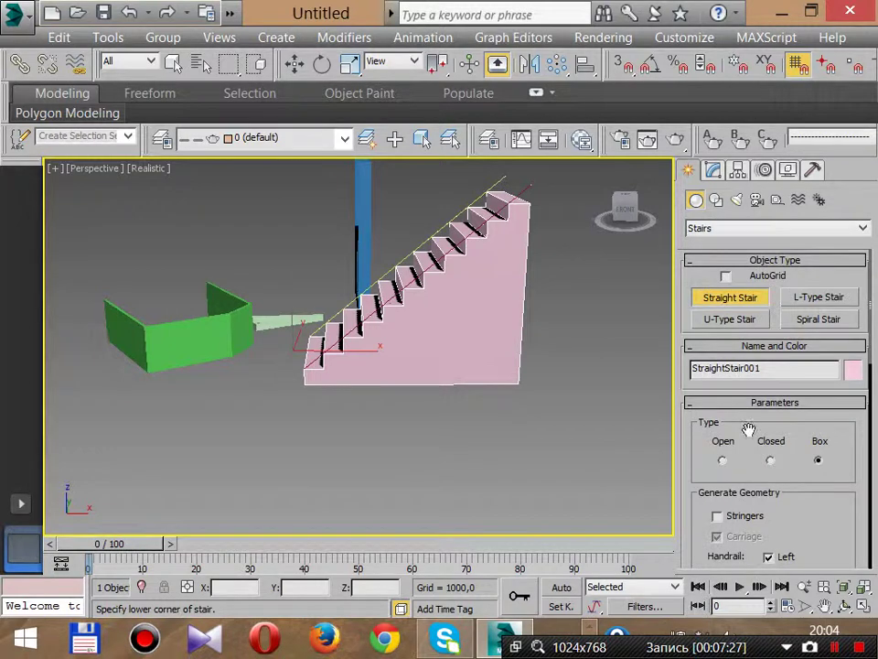
- Create an L-type stair in front of the straight stair, with flights about 11205 and 9338 long and about 11391 overall rise
click(820, 299)
alt+middle_drag(279, 320, 306, 174)
drag(269, 283, 428, 346)
click(437, 219)
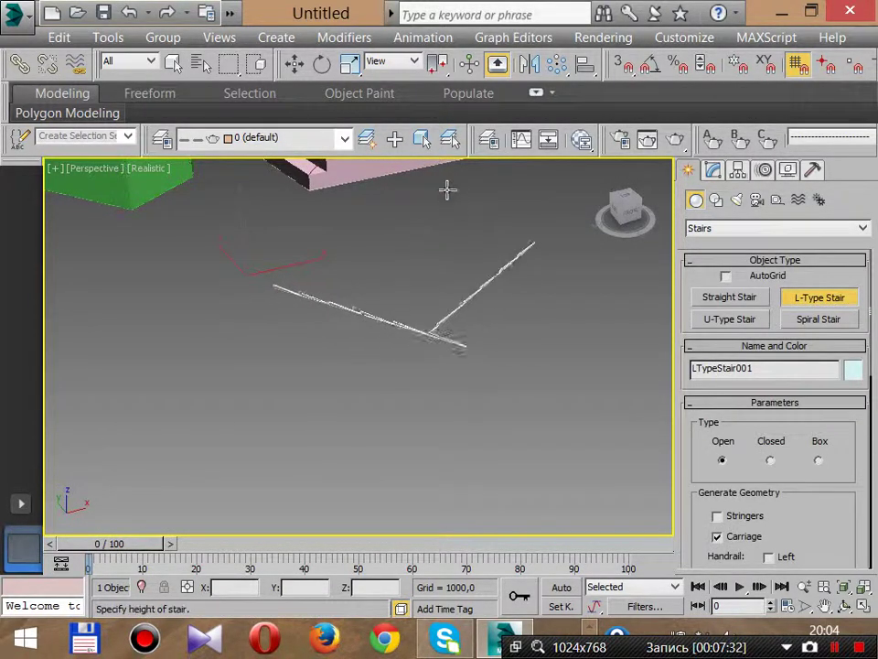
click(431, 18)
alt+middle_drag(363, 409, 521, 320)
middle_drag(521, 321, 409, 409)
- Try the Closed type on the L-type stair and settle on Box
drag(836, 473, 783, 401)
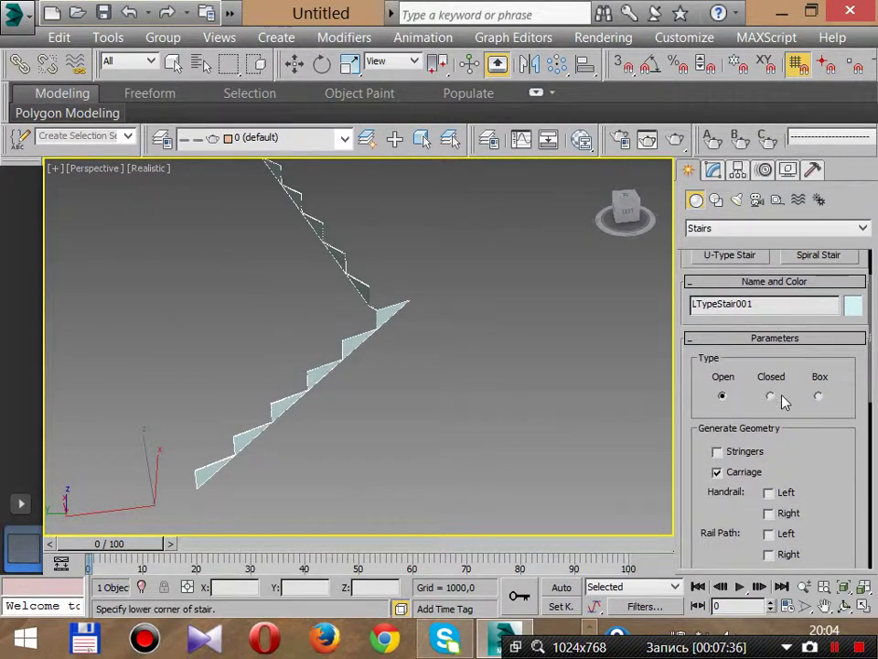
click(770, 396)
click(818, 395)
alt+middle_drag(549, 416, 681, 494)
- Set the L-type stair's width to 4357,86
drag(841, 484, 839, 369)
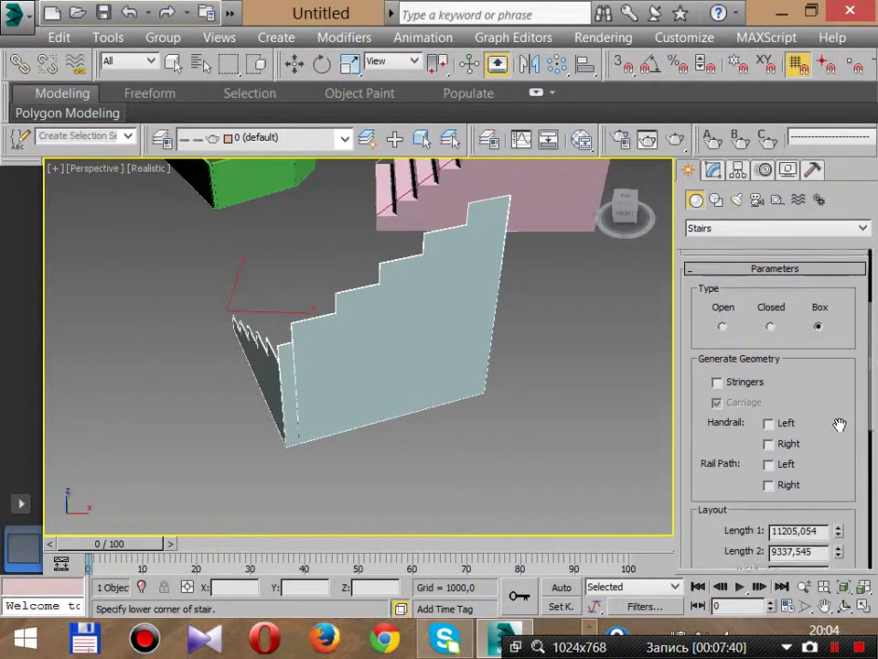
scroll(828, 399, down, 1)
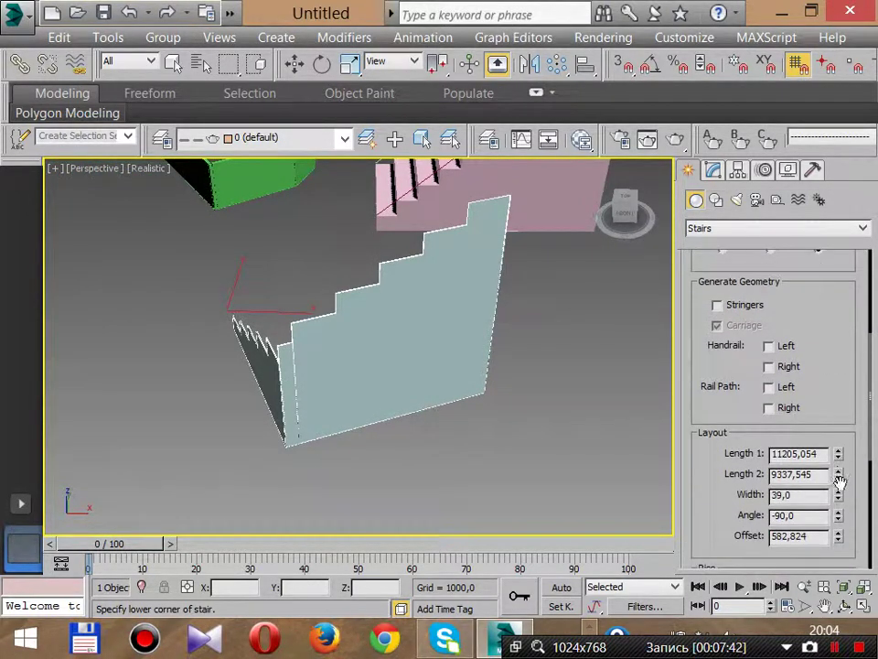
drag(839, 474, 667, 163)
drag(691, 547, 712, 494)
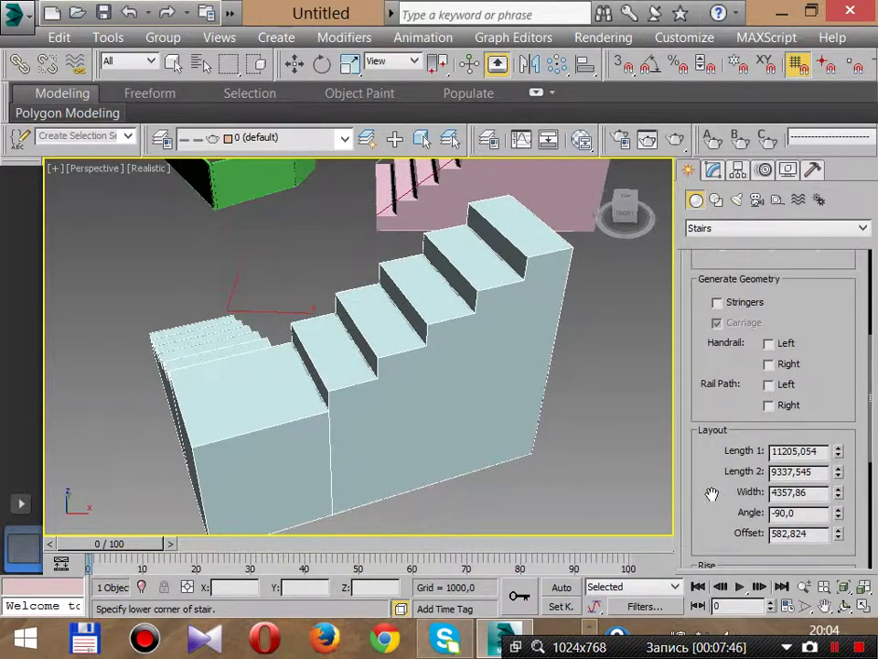
- Generate the left handrail on the L-type stair and inspect it from several sides
click(770, 343)
click(776, 348)
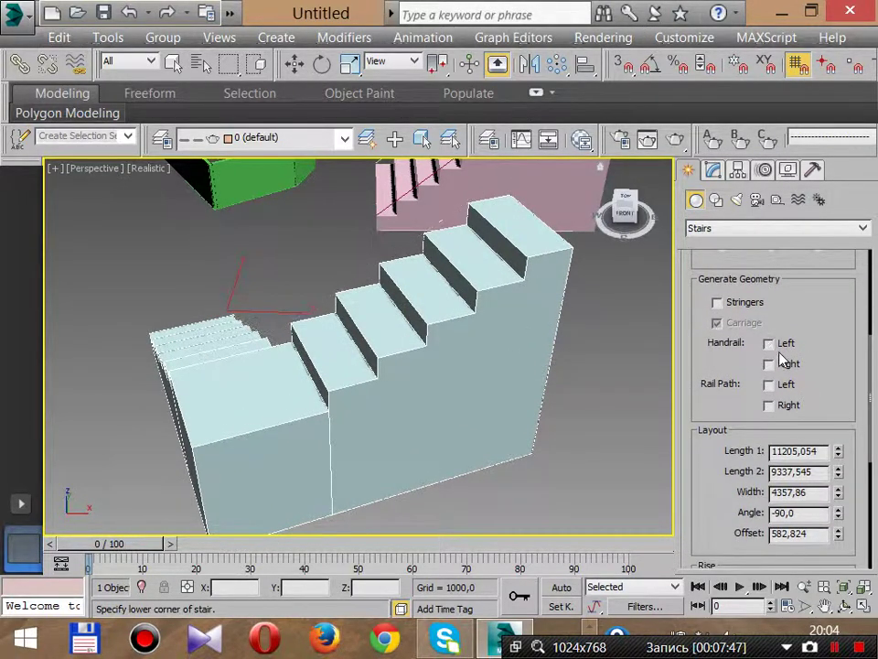
click(777, 349)
alt+middle_drag(384, 352, 353, 357)
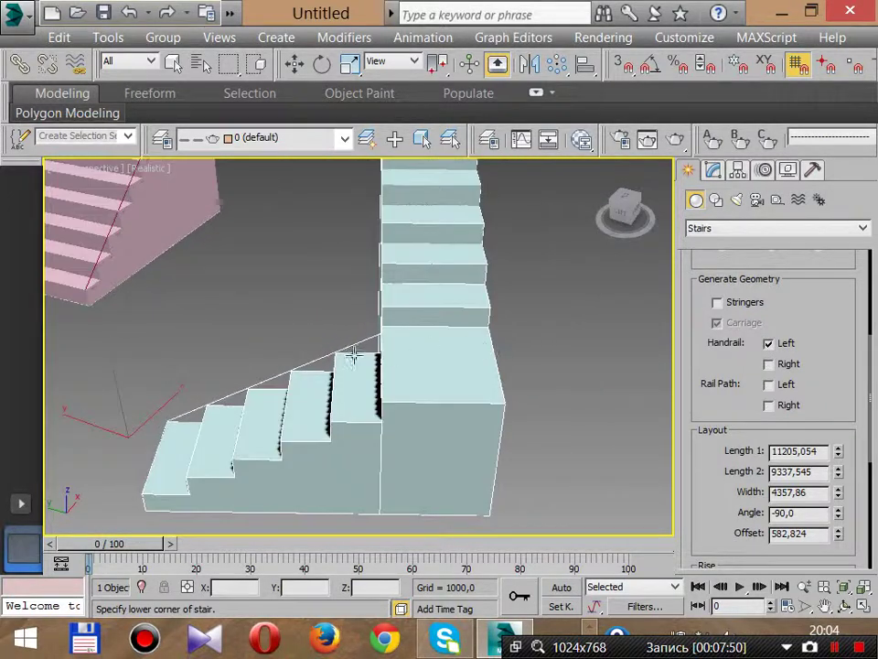
alt+middle_drag(379, 167, 553, 415)
- Set the L-type stair's offset to 4377,01 and its overall rise to 10137,783
drag(851, 402, 841, 341)
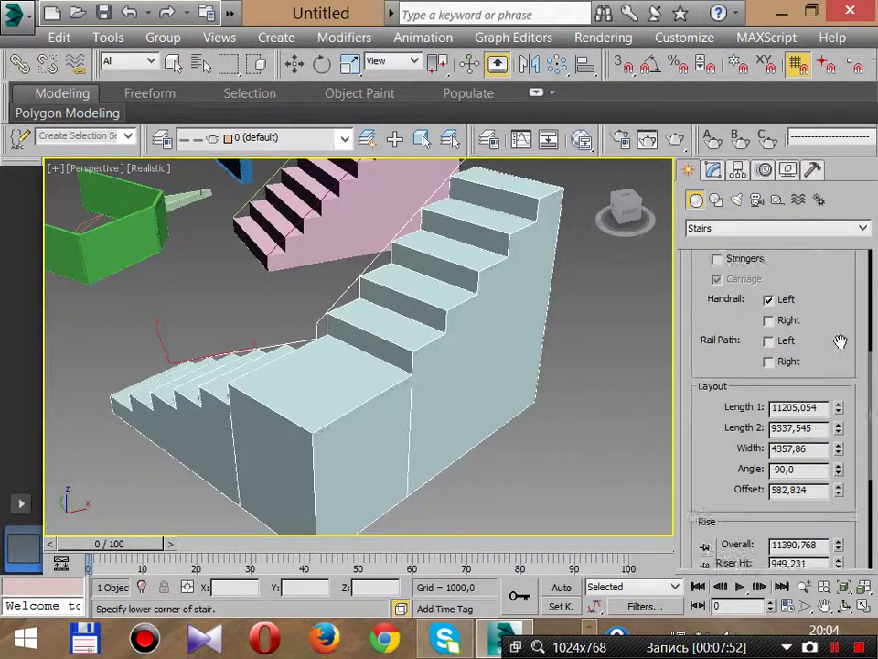
drag(836, 480, 758, 491)
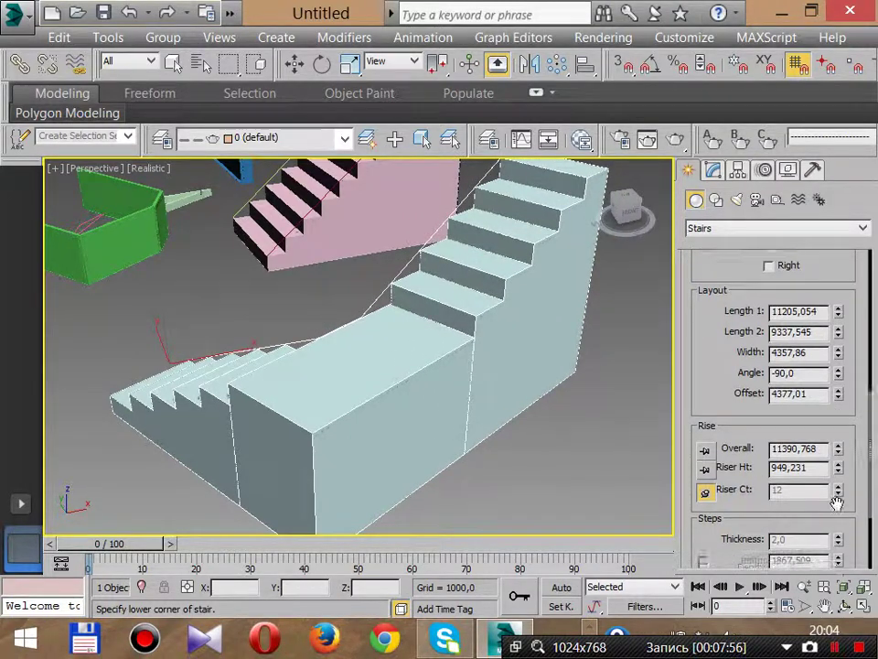
scroll(838, 494, down, 2)
mouse_move(840, 418)
mouse_down()
mouse_move(840, 393)
mouse_move(844, 470)
mouse_move(840, 412)
mouse_move(840, 427)
mouse_up()
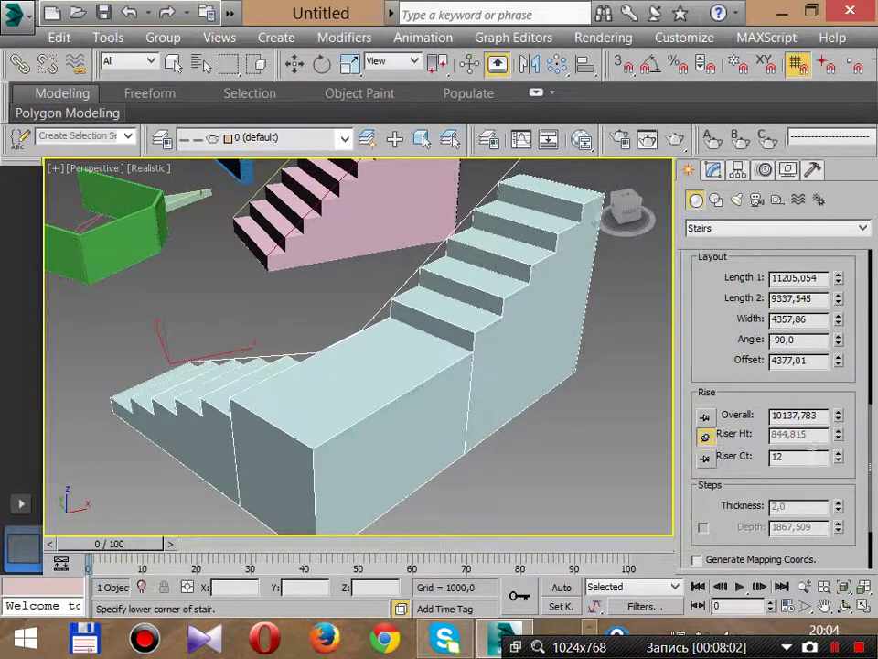
- Try a riser count of 21 on the L-type stair and settle on 19
click(839, 454)
click(839, 454)
click(839, 454)
click(839, 454)
click(839, 454)
click(839, 454)
click(839, 454)
click(839, 454)
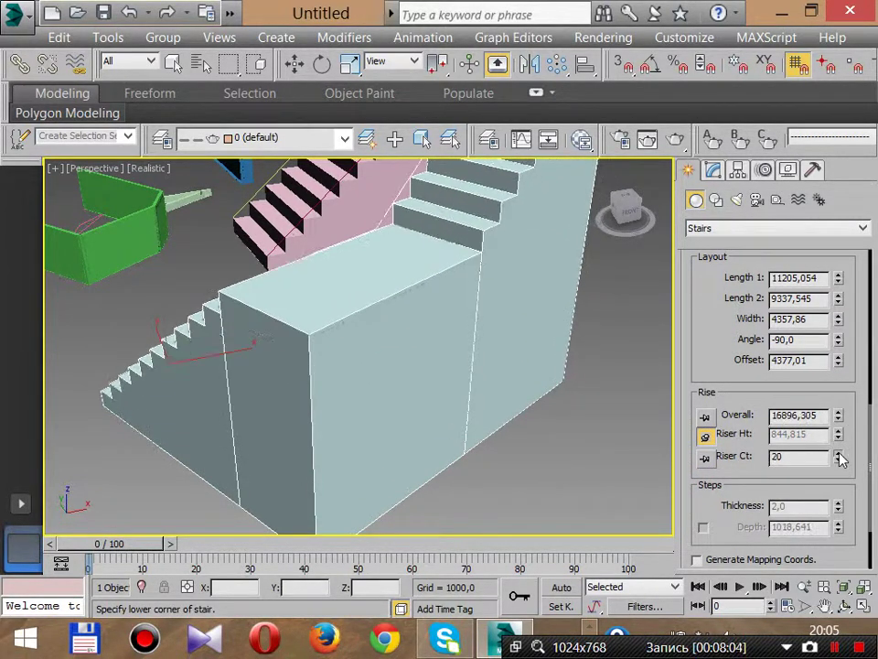
click(839, 453)
alt+middle_drag(285, 392, 373, 396)
scroll(370, 385, down, 5)
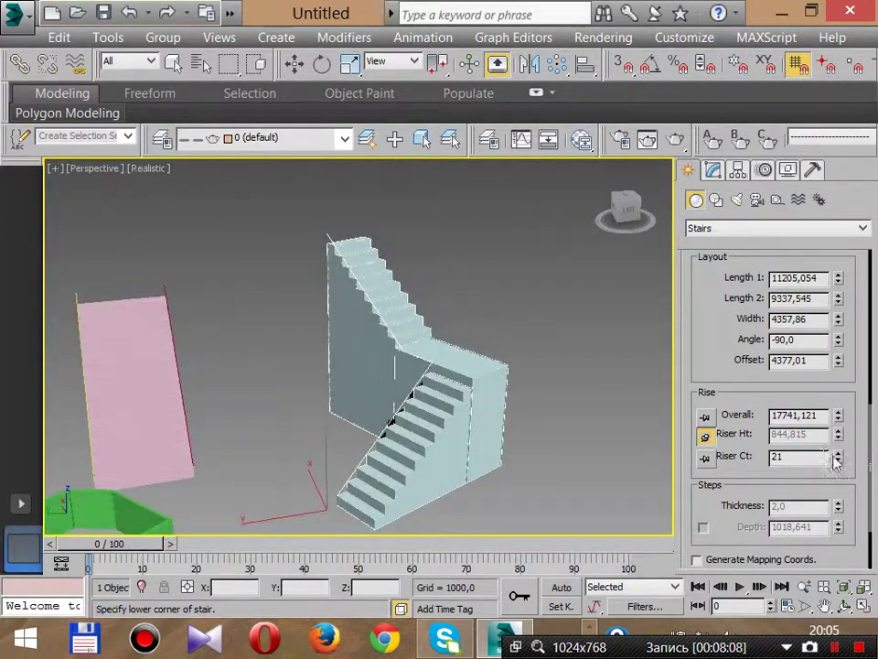
mouse_move(836, 462)
mouse_down()
mouse_move(839, 470)
mouse_move(838, 451)
mouse_up()
alt+middle_drag(393, 347, 435, 364)
- Draw an open U-type stair in front of the L-type stair, with lengths about 61348, offset about 43175 and overall rise about 56694
click(725, 232)
click(699, 213)
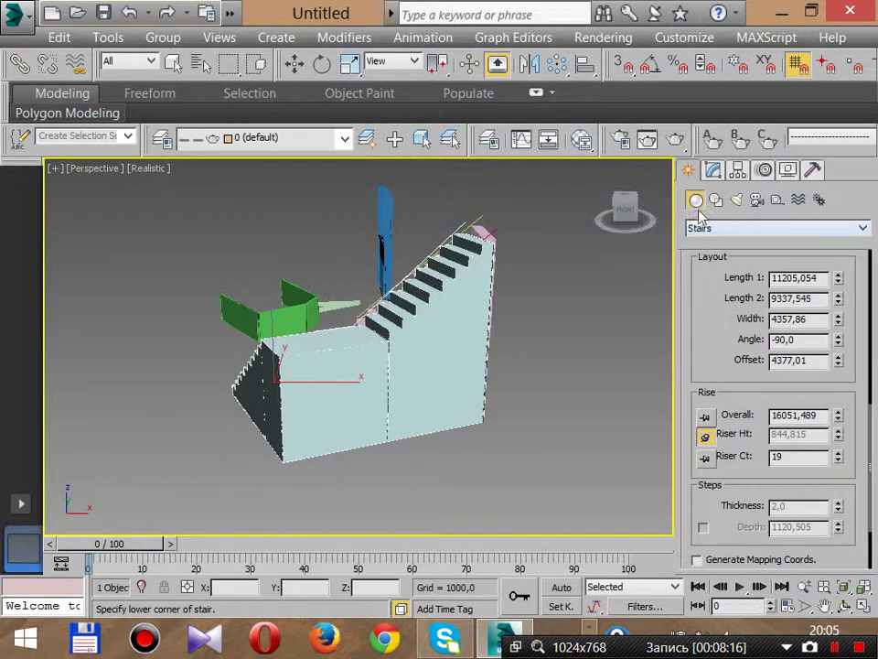
drag(715, 295, 762, 655)
click(719, 304)
mouse_move(538, 394)
middle_down()
mouse_move(474, 319)
mouse_move(359, 386)
middle_up()
scroll(474, 319, down, 4)
mouse_move(345, 360)
mouse_down()
mouse_move(557, 359)
mouse_move(537, 333)
mouse_up()
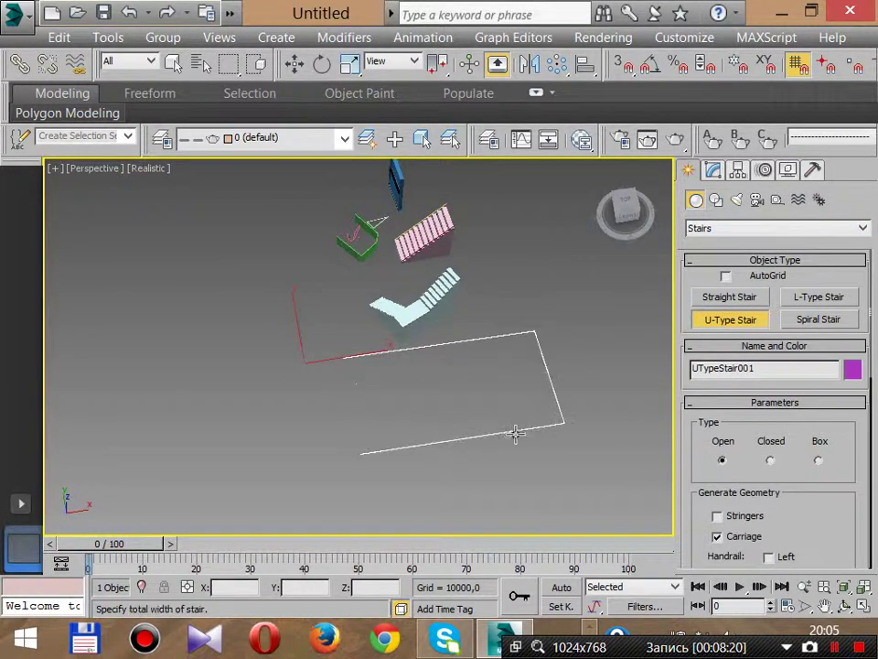
click(535, 482)
click(500, 256)
- Set the U-type stair's width to 36808,223 and its offset to 708506,813
alt+middle_drag(495, 409, 494, 303)
drag(843, 517, 783, 244)
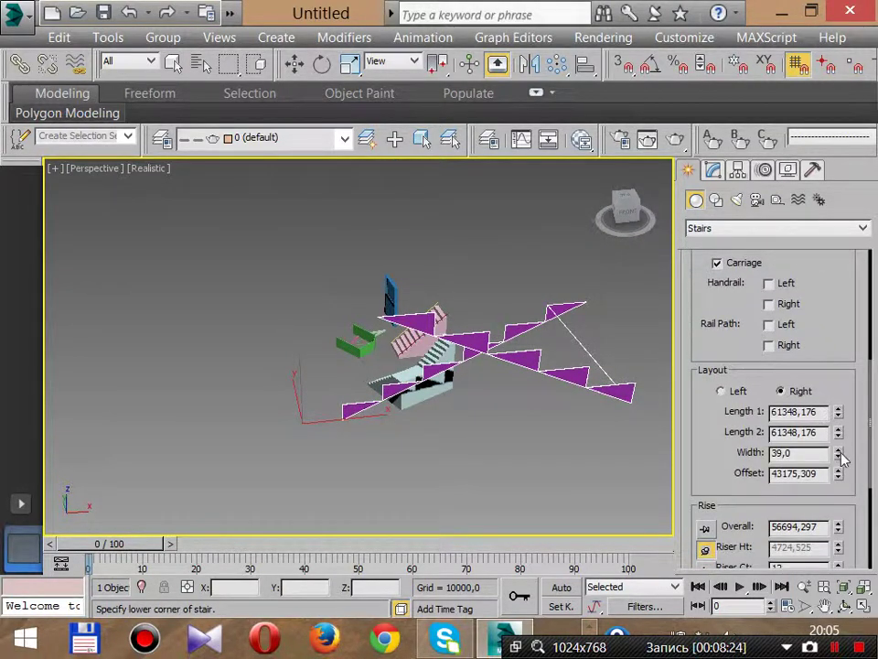
drag(839, 455, 70, 419)
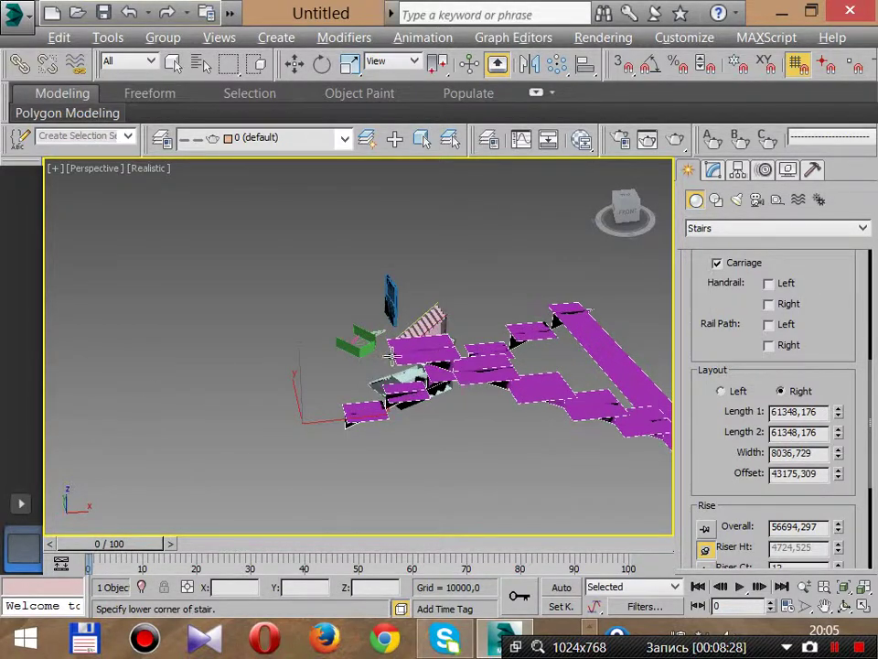
alt+middle_drag(392, 357, 557, 338)
drag(729, 484, 723, 399)
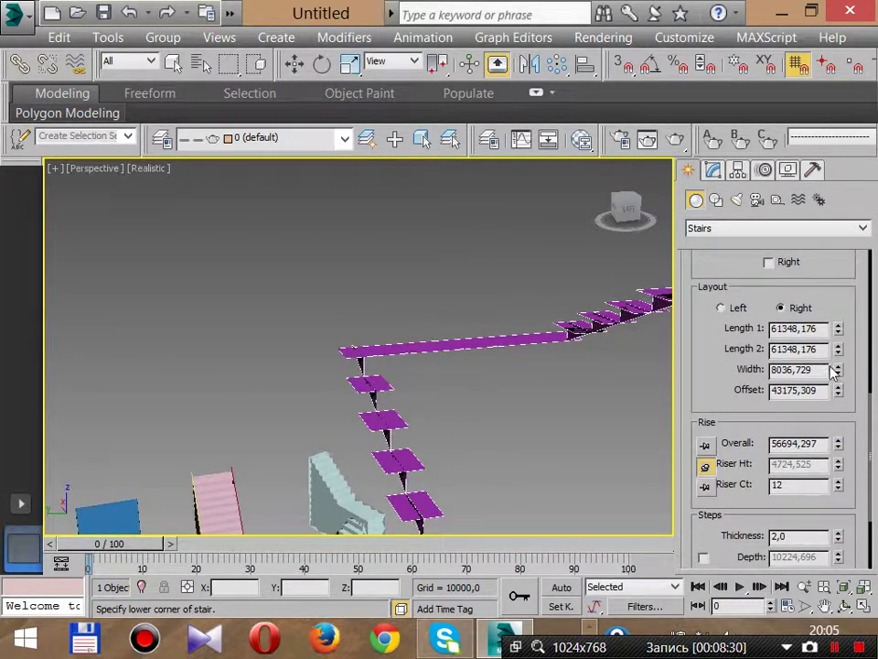
drag(835, 369, 841, 328)
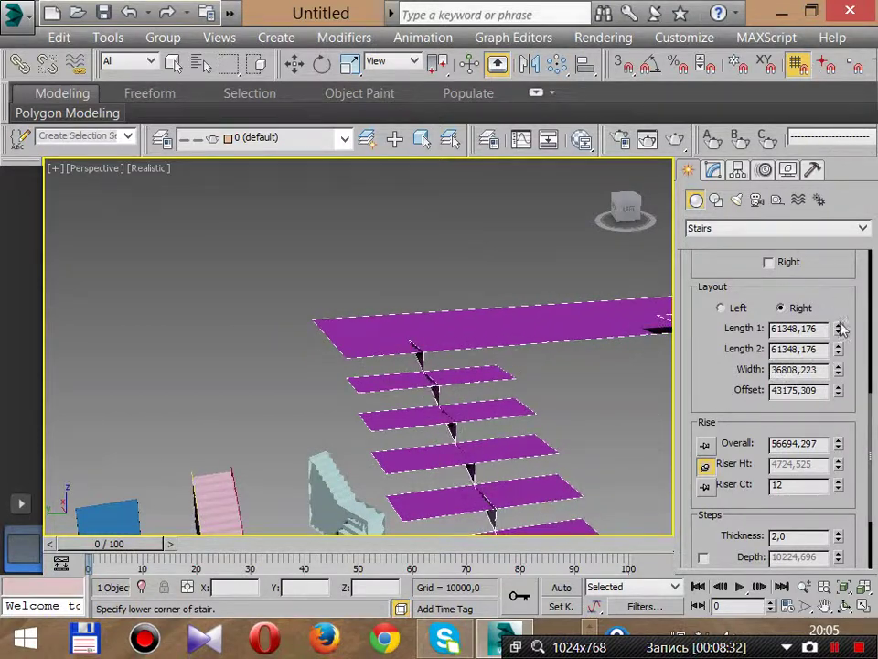
drag(838, 394, 555, 370)
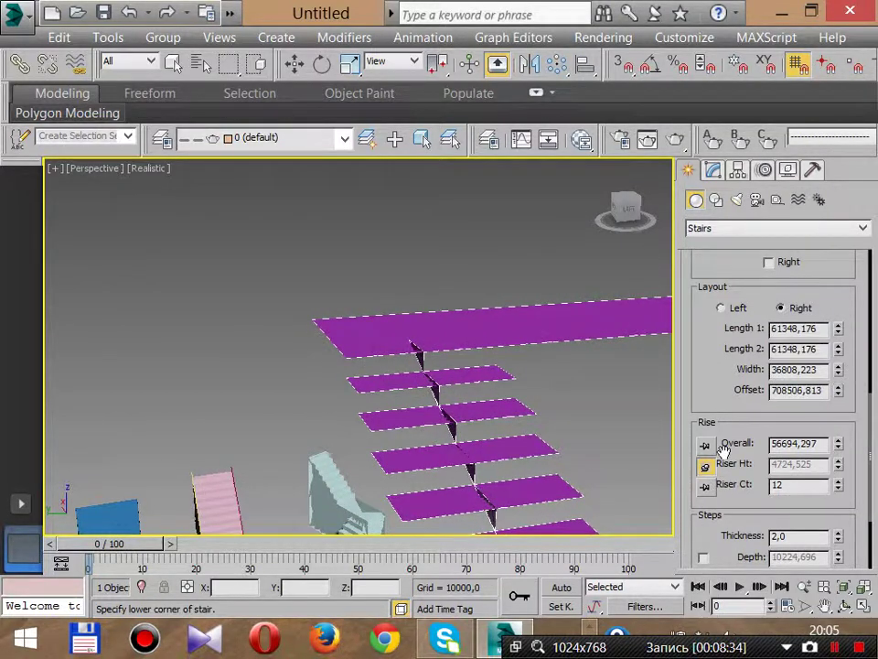
- Try a step thickness of 500 on the U-type stair and settle on 4724,525
scroll(724, 448, down, 3)
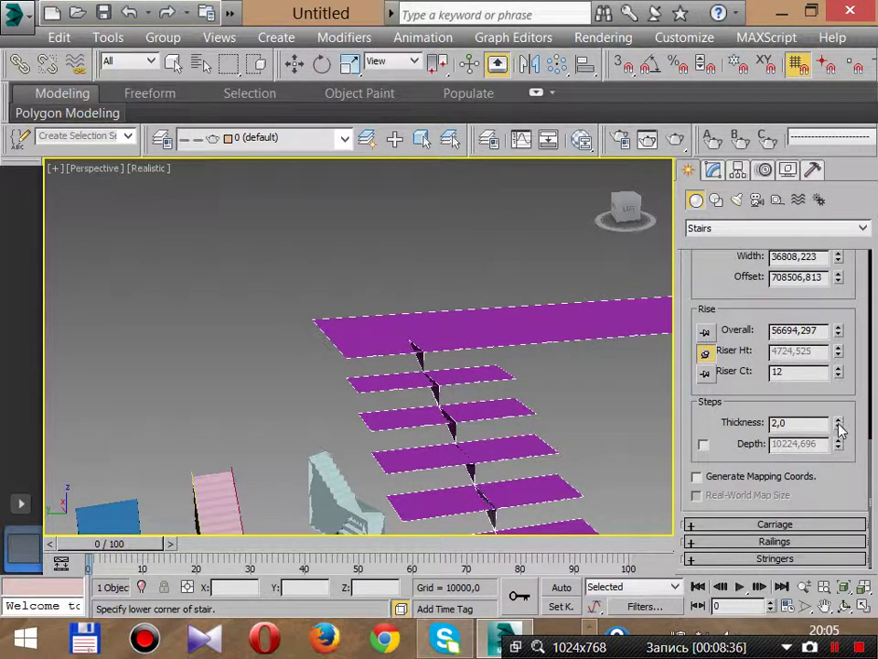
drag(839, 430, 54, 611)
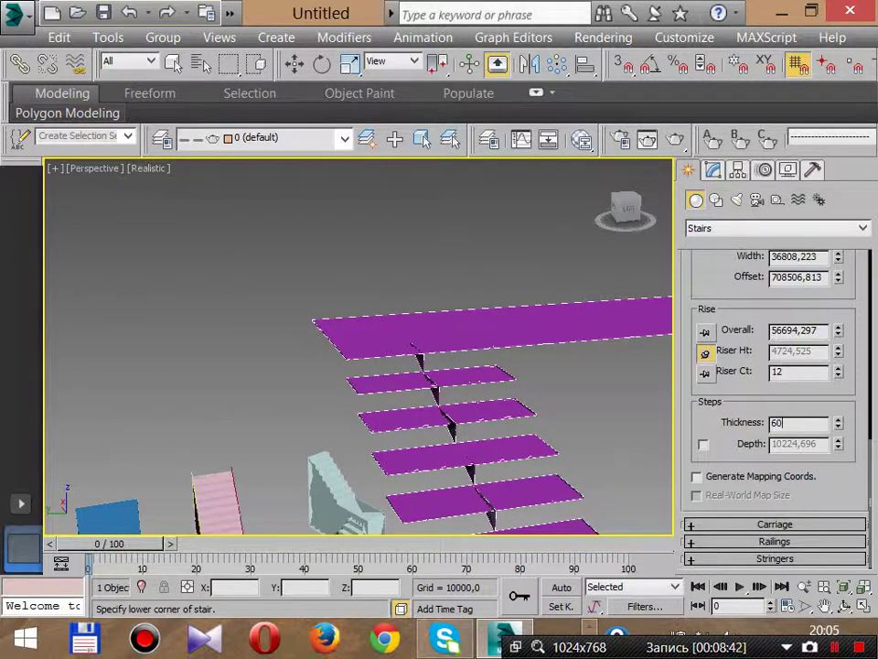
key(Return)
mouse_move(376, 402)
alt+middle_down()
mouse_move(376, 373)
mouse_move(374, 379)
alt+middle_up()
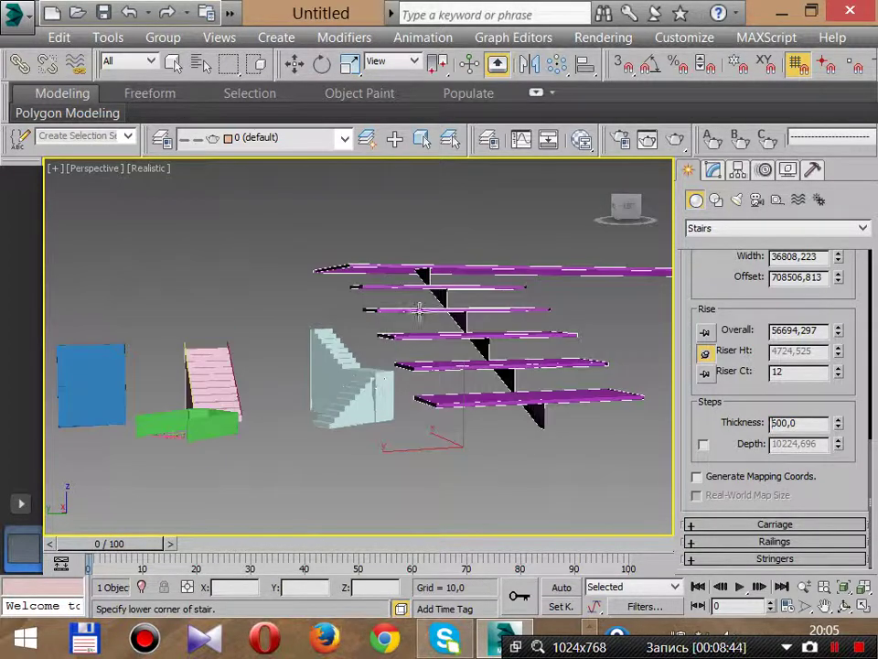
drag(838, 426, 471, 631)
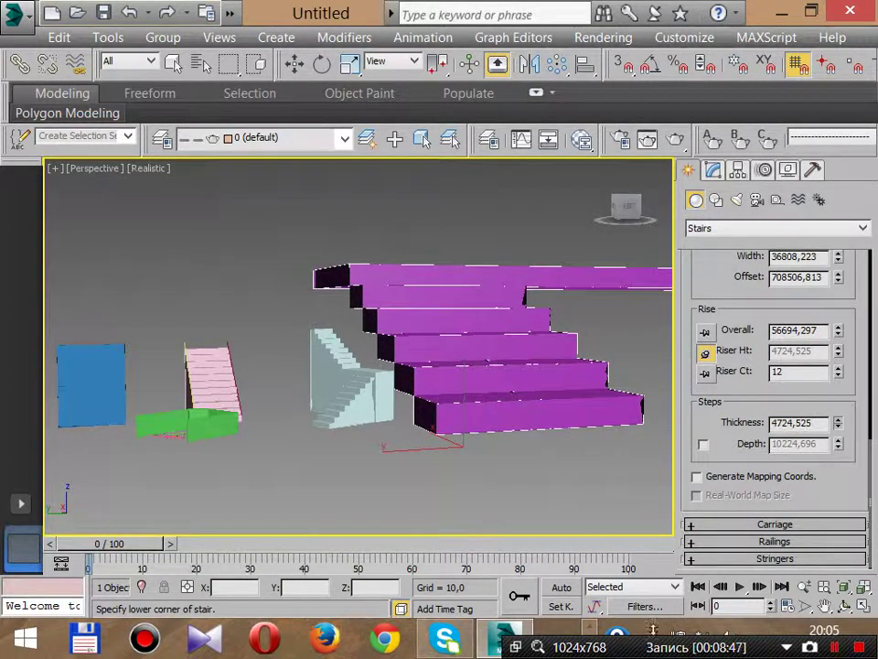